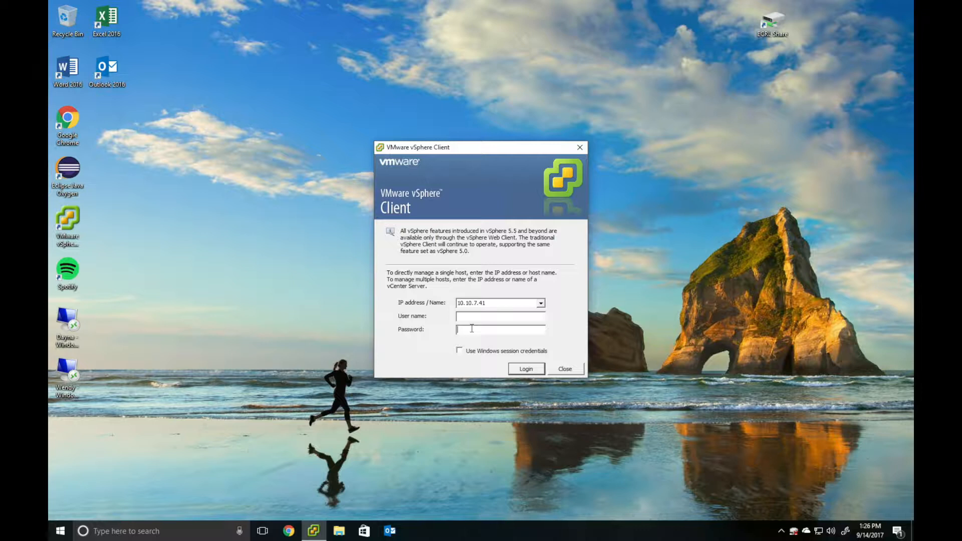
- Log in to vCenter with the user name and password, and permanently trust its certificate
left_click(465, 319)
type("rob")
type("tes")
type("t")
type("@")
type("v")
type("sphere.loca")
type("********")
key("Return")
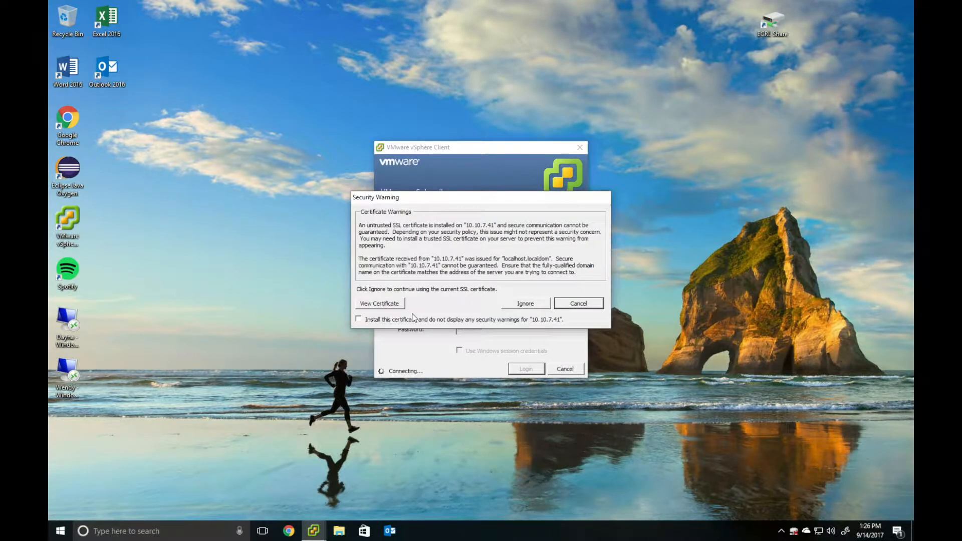
left_click(495, 318)
left_click(525, 301)
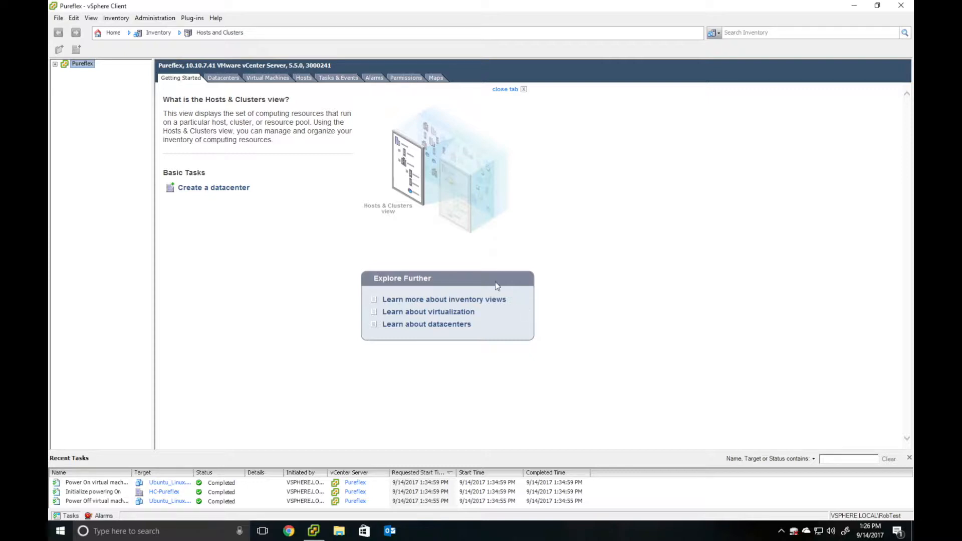
- Navigate VMs and Templates through Pureflex > HC-Pureflex > Capping > Arias to the Rob_Test folder
left_click(113, 32)
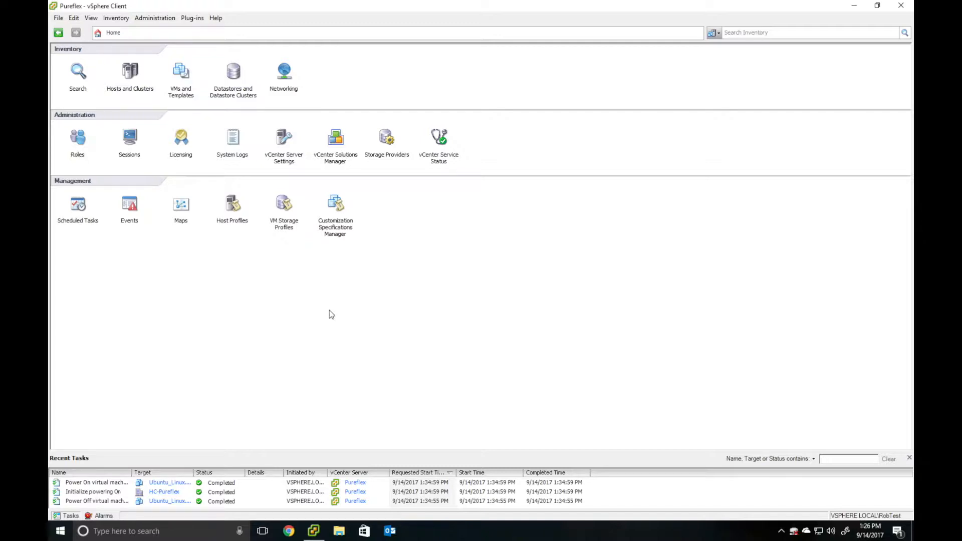
left_click(183, 73)
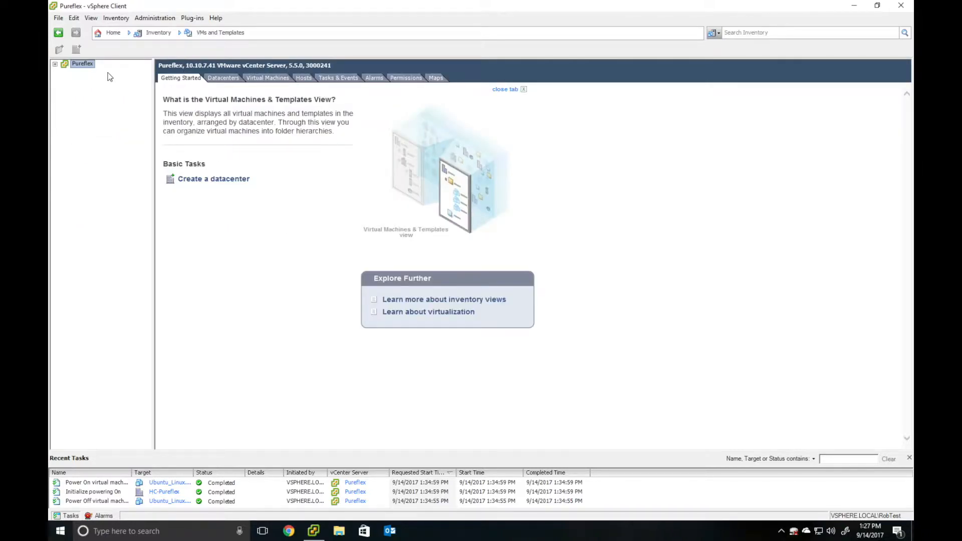
left_click(55, 64)
left_click(65, 73)
left_click(74, 81)
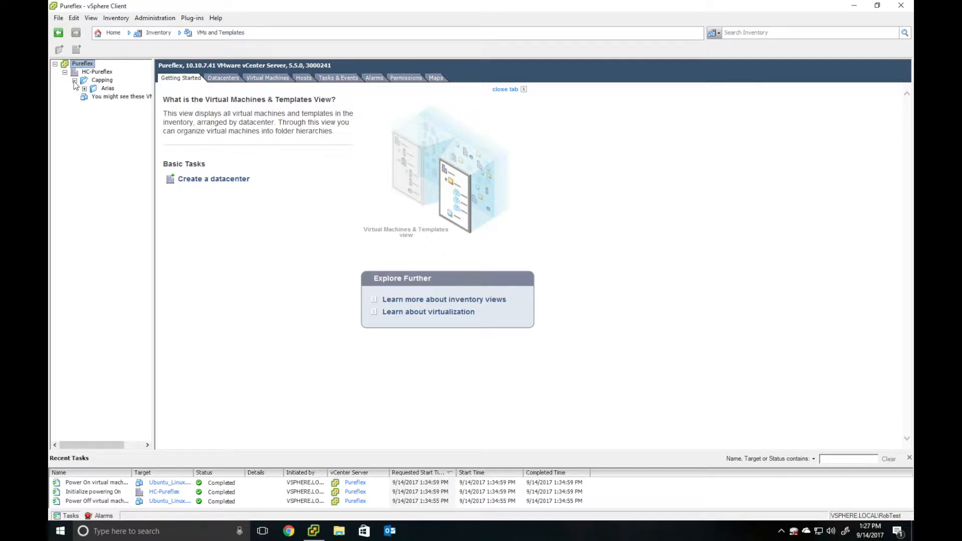
left_click(85, 89)
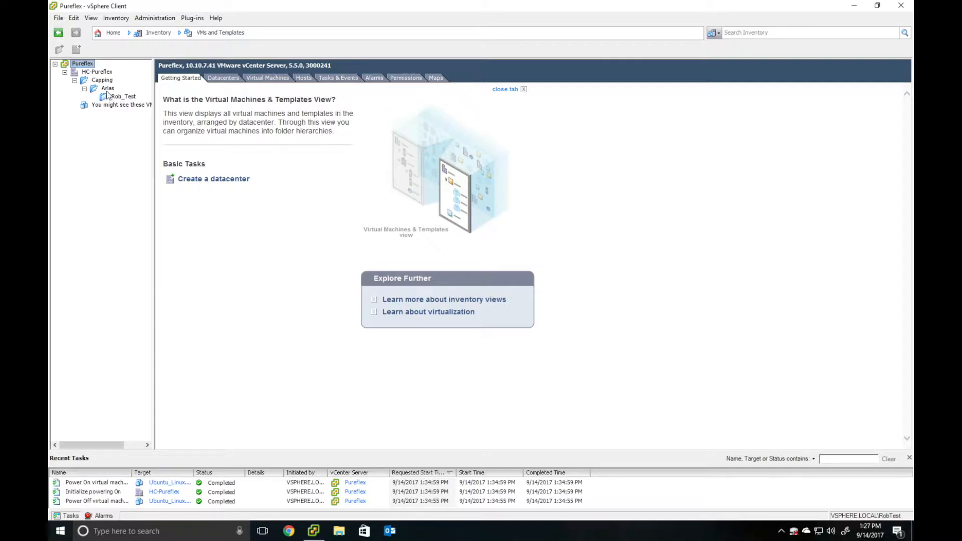
left_click(124, 99)
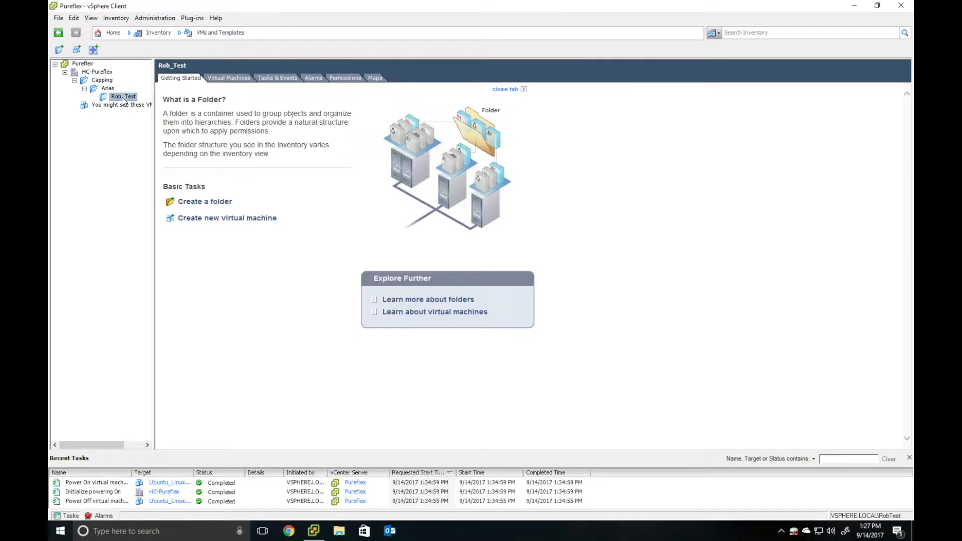
left_click(234, 219)
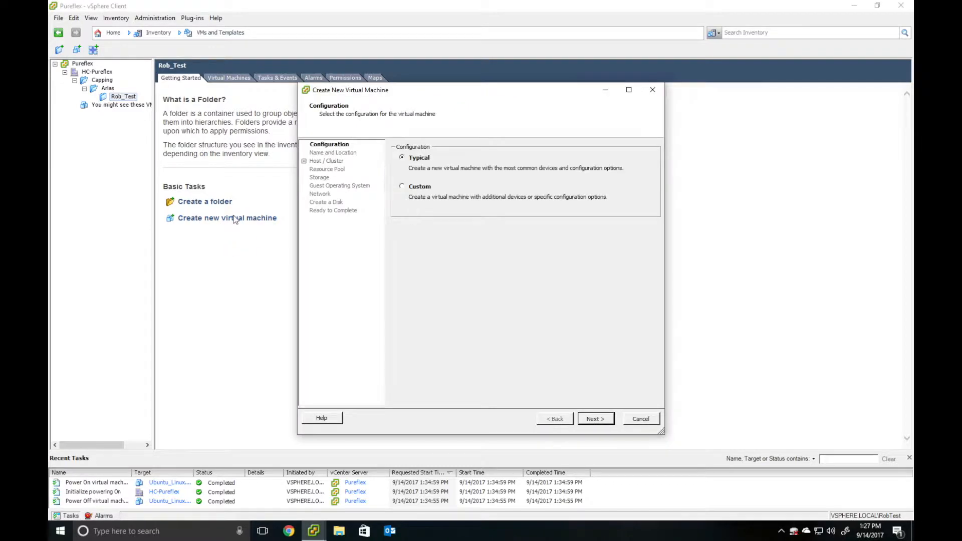
- Keep the Typical configuration and name the new virtual machine 'LinuxTest'
left_click(595, 419)
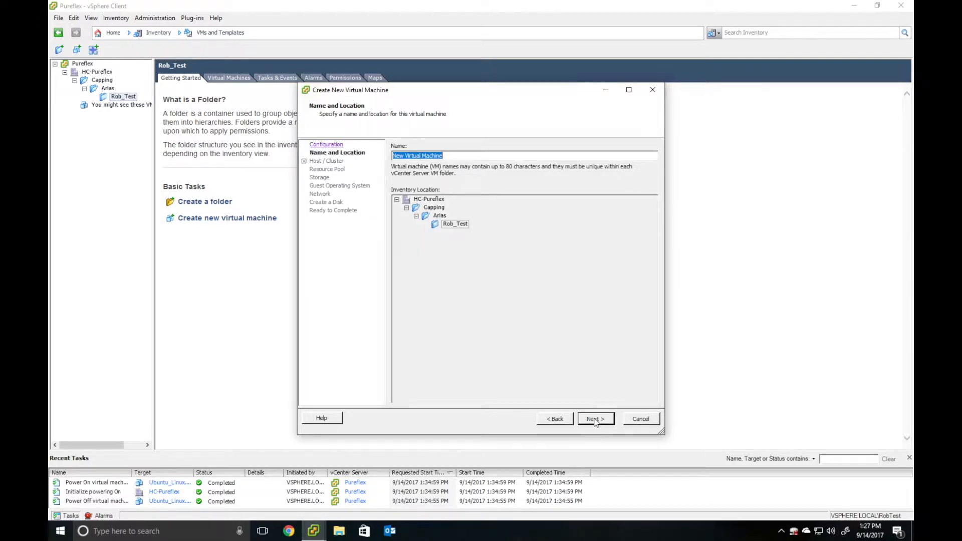
key("BackSpace")
type("Test")
key("BackSpace")
key("BackSpace")
key("BackSpace")
key("BackSpace")
type("Linix")
key("BackSpace")
key("BackSpace")
type("uxTest")
left_click(595, 420)
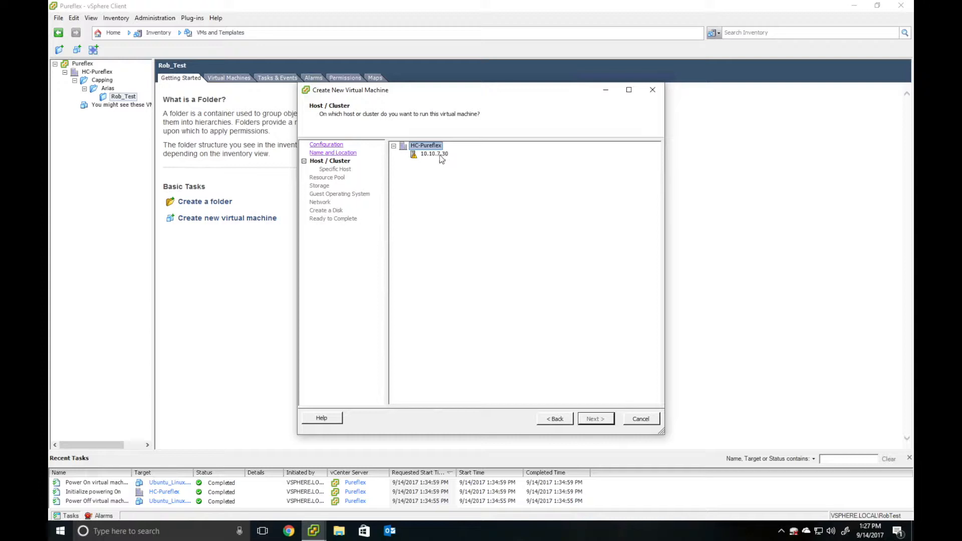
- Place the VM on host 10.10.7.30 with the Capping-VM datastore
left_click(440, 157)
left_click(600, 420)
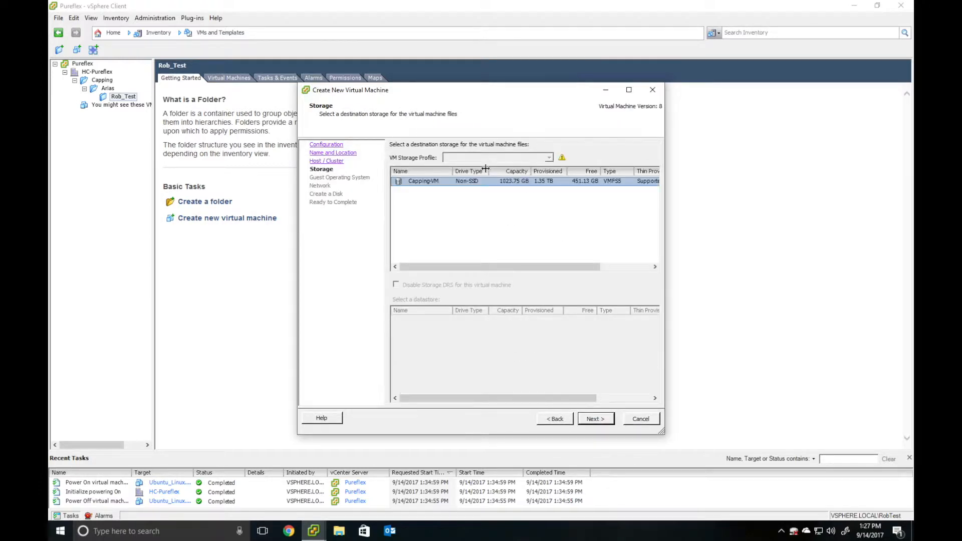
left_click(595, 420)
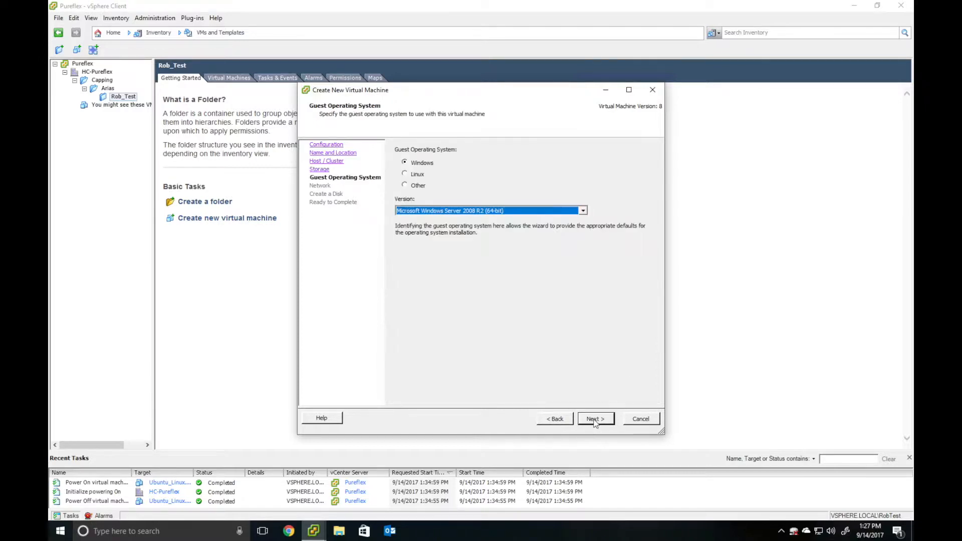
- Set the guest operating system to Linux, version Ubuntu Linux (64-bit)
left_click(451, 207)
left_click(414, 175)
left_click(405, 174)
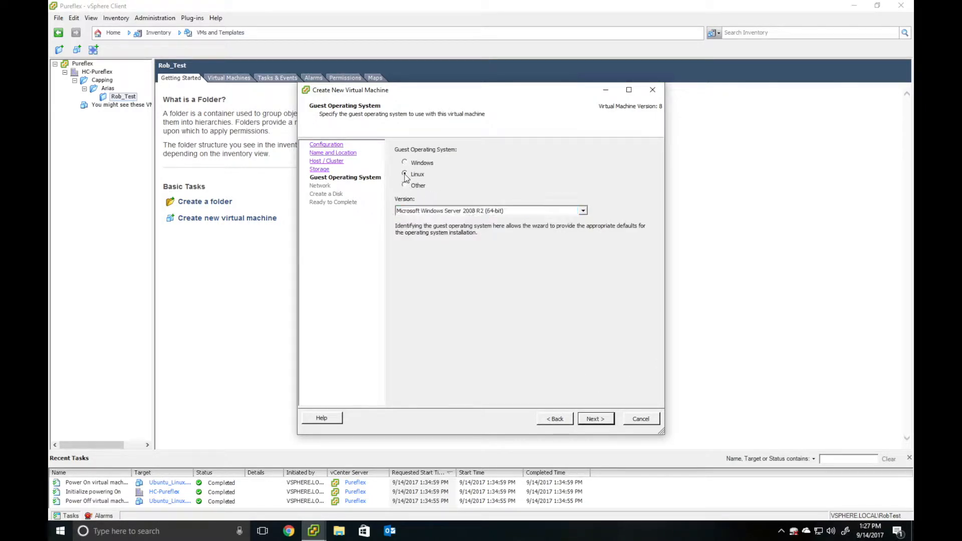
left_click(407, 212)
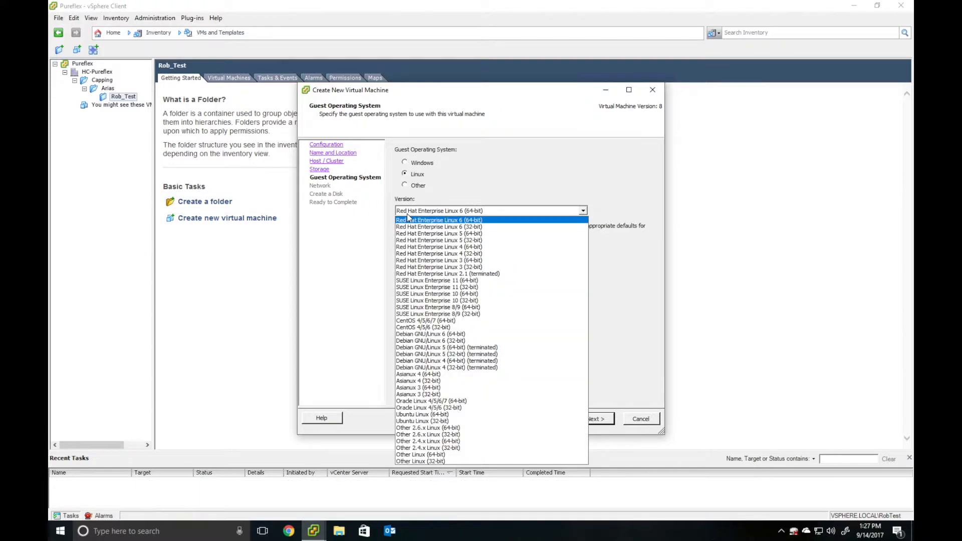
left_click(425, 421)
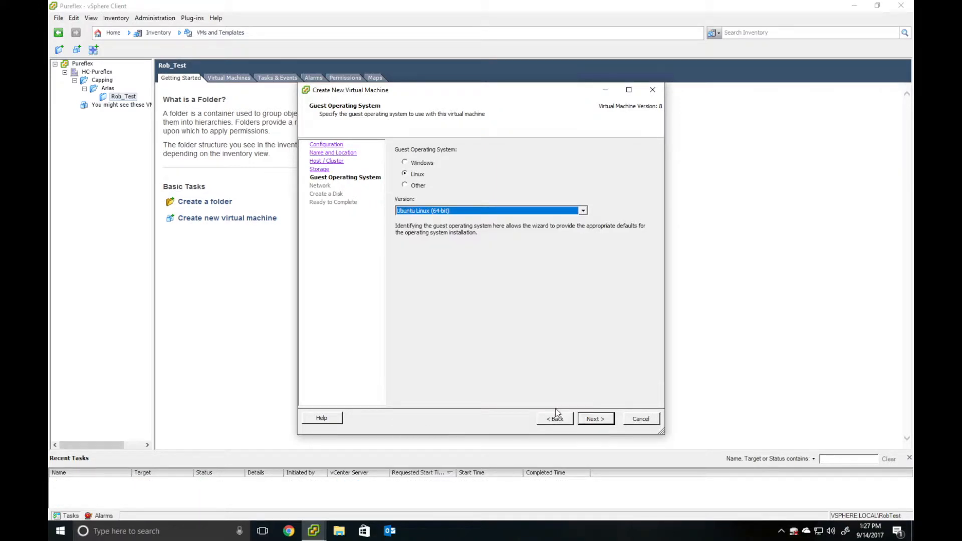
left_click(590, 421)
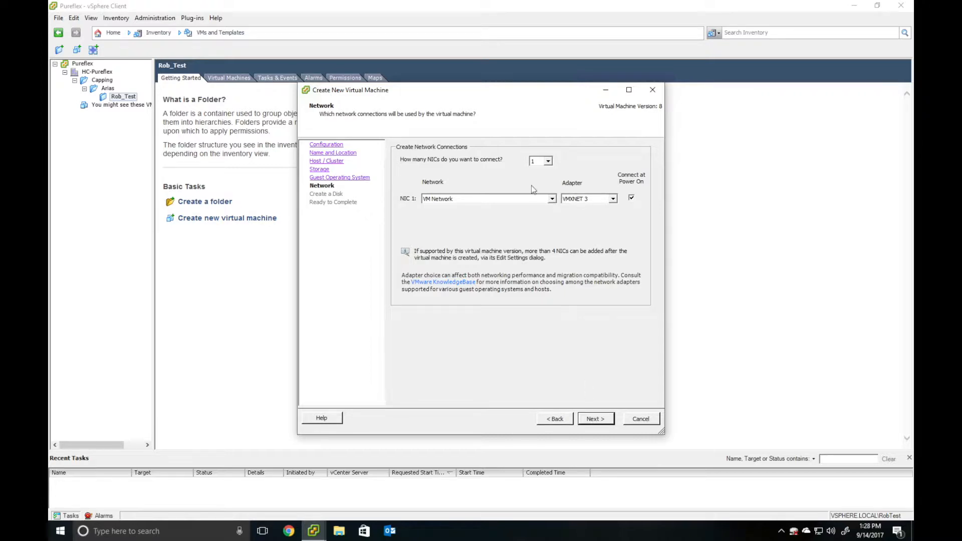
- Keep NIC 1 on VM Network with the VMXNET 3 adapter type
left_click(430, 200)
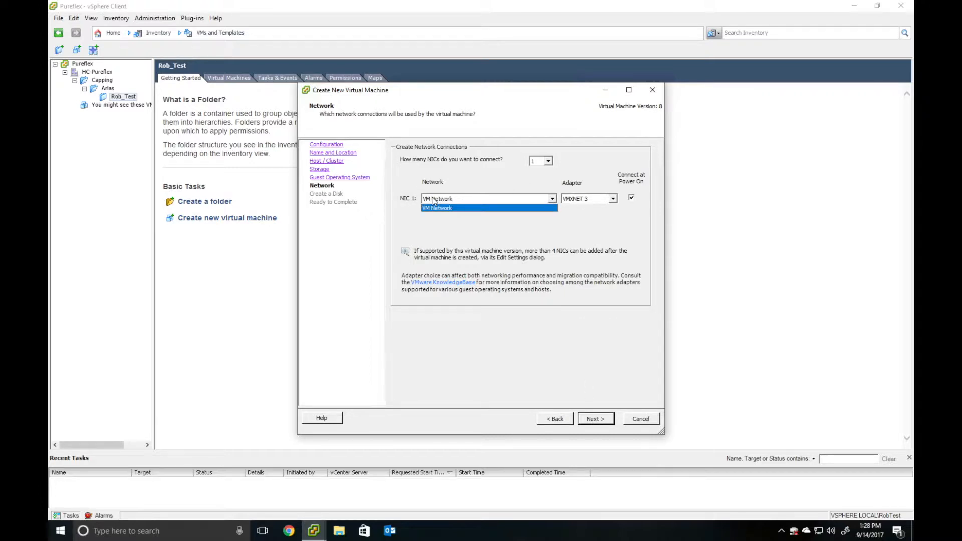
left_click(434, 212)
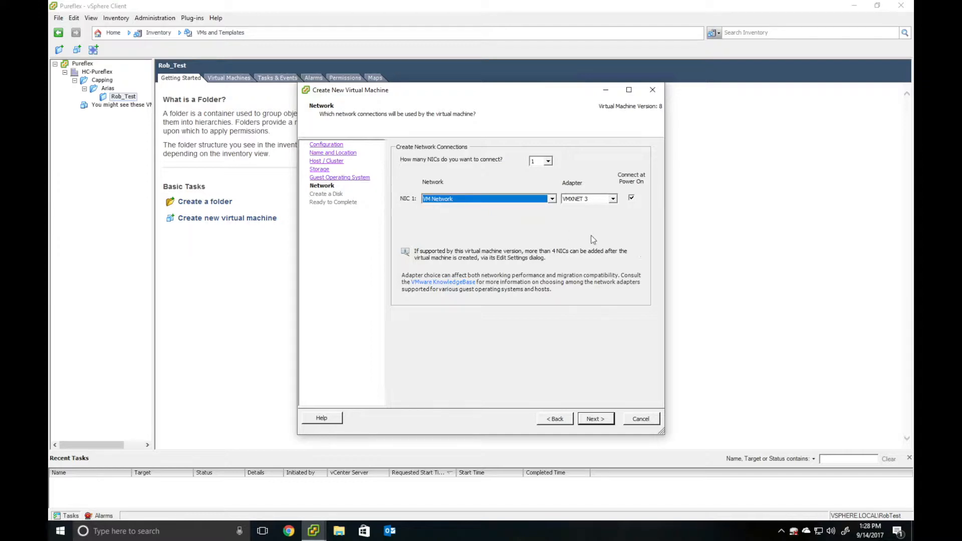
left_click(603, 200)
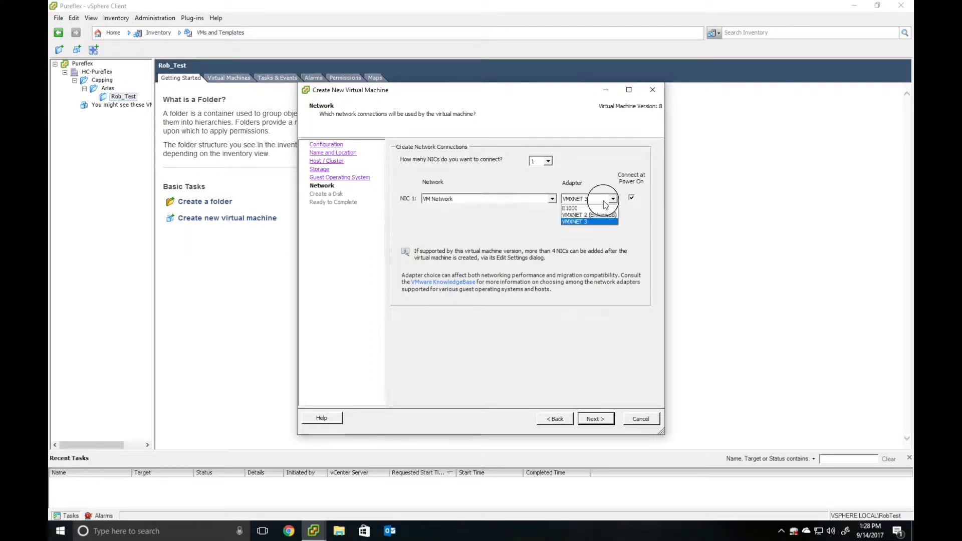
left_click(603, 200)
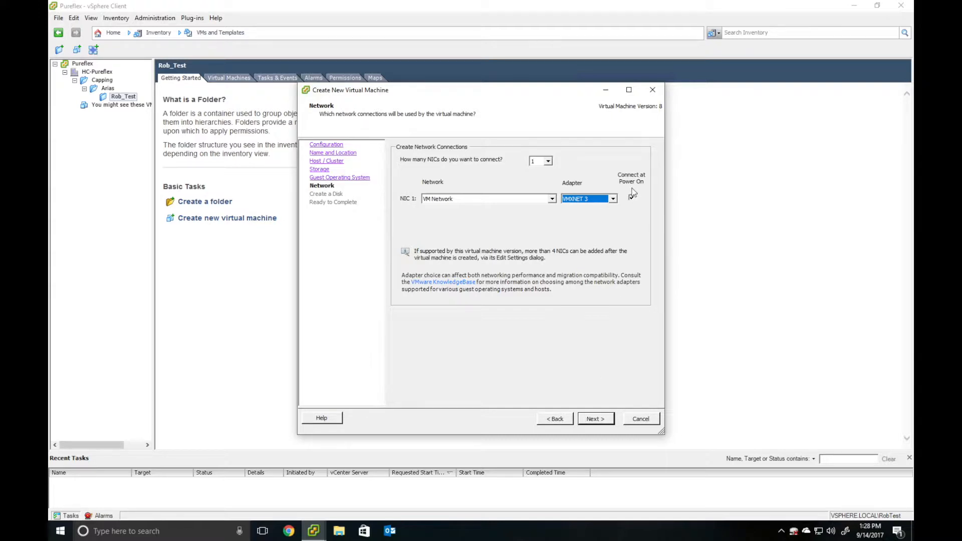
left_click(596, 419)
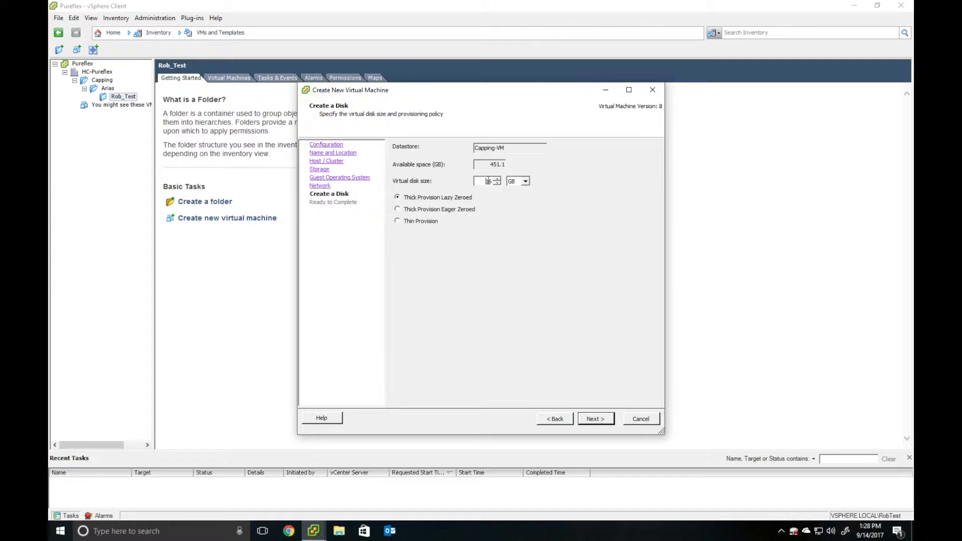
- Thin-provision the 16 GB disk and opt to edit the VM settings before completion
left_click(398, 221)
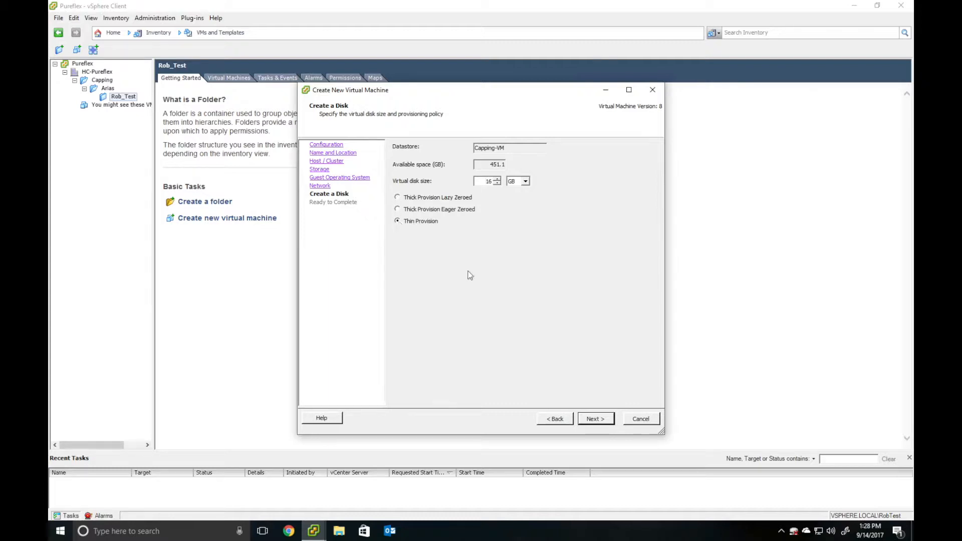
left_click(596, 420)
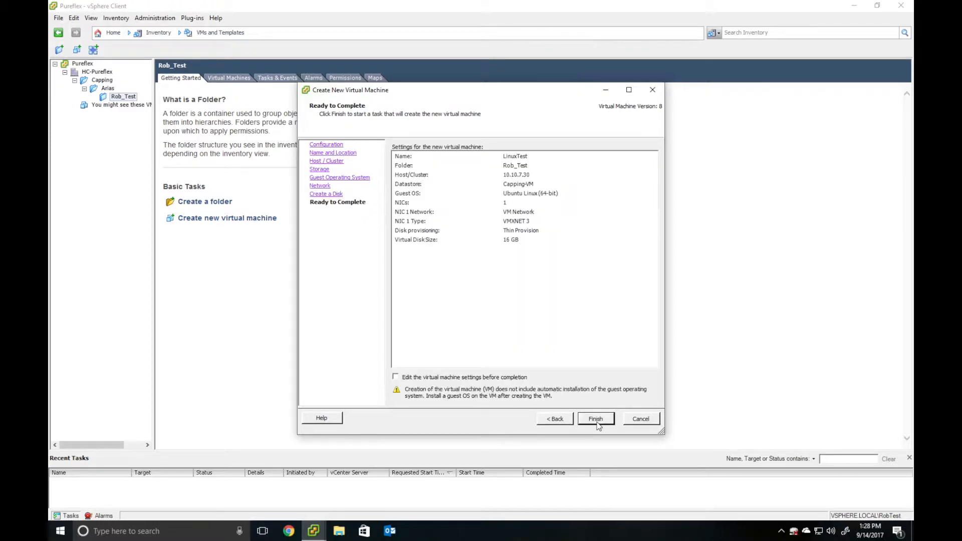
left_click(396, 378)
- Give LinuxTest 2048 MB memory and 1 CPU socket with 2 cores per socket
left_click(592, 421)
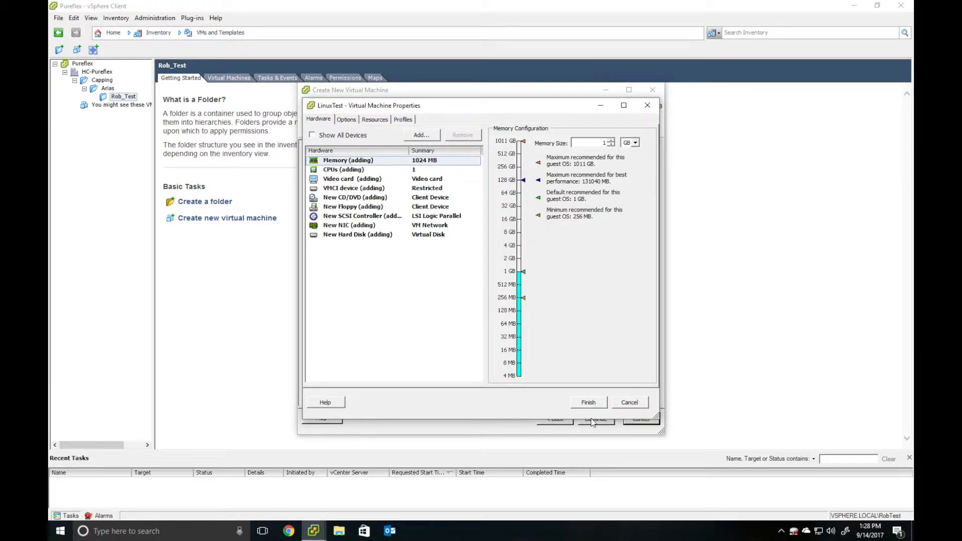
left_click(612, 141)
left_click(356, 170)
left_click(621, 152)
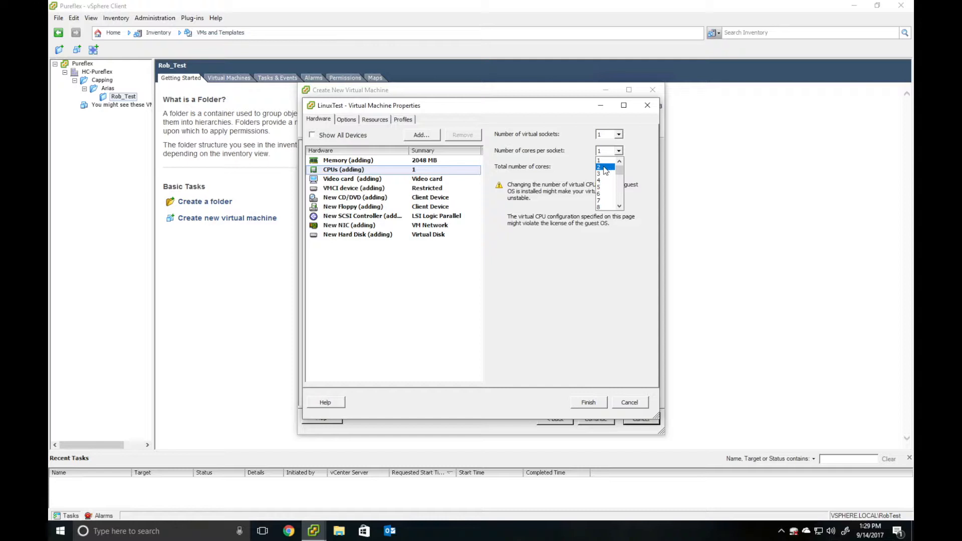
left_click(605, 167)
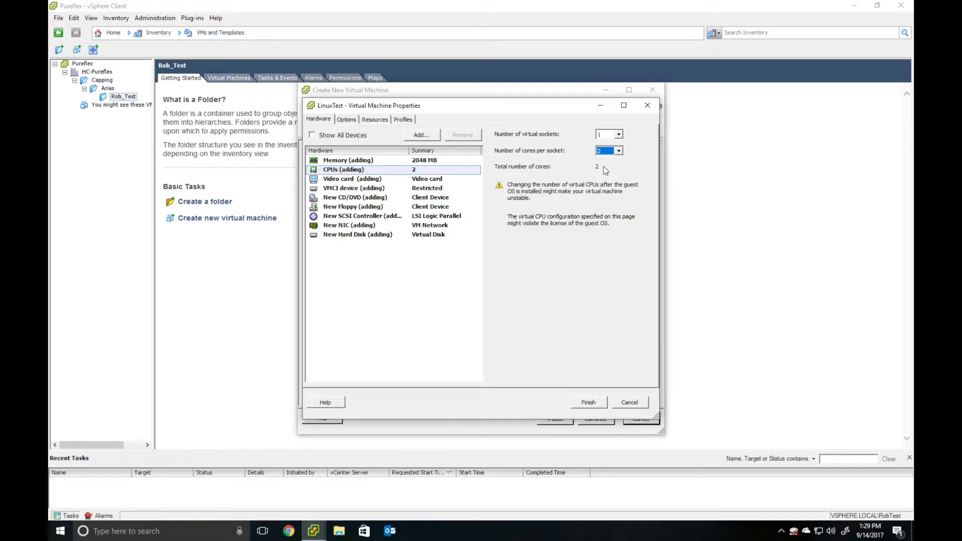
left_click(346, 199)
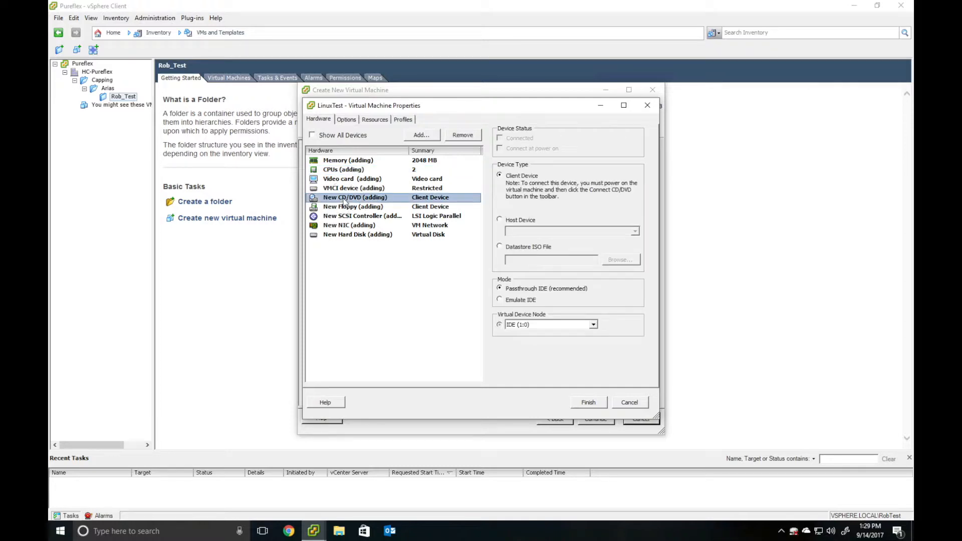
- Load ubuntu-14.04-desktop-amd64.iso from Capping-VM's ISO folder into the CD/DVD drive and finish creating LinuxTest
left_click(499, 247)
left_click(612, 262)
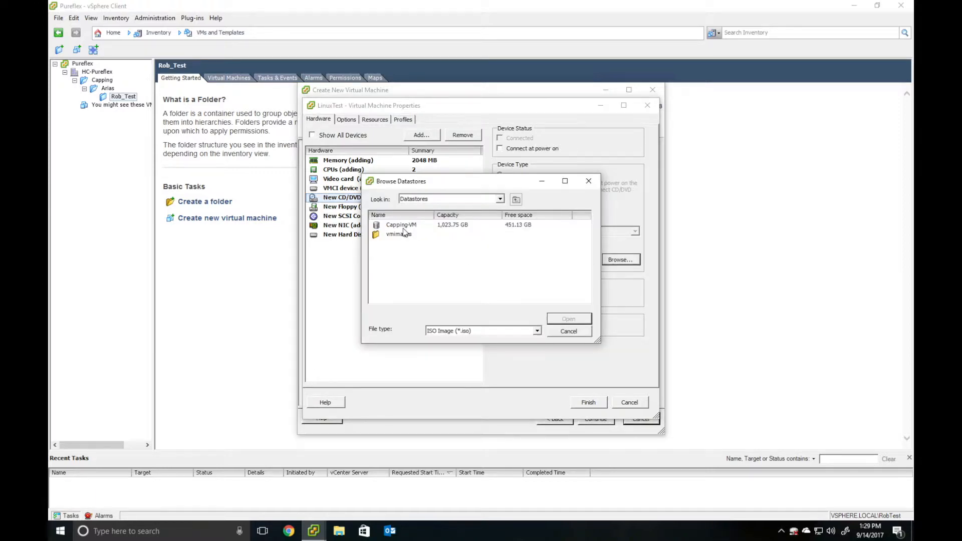
double_click(404, 226)
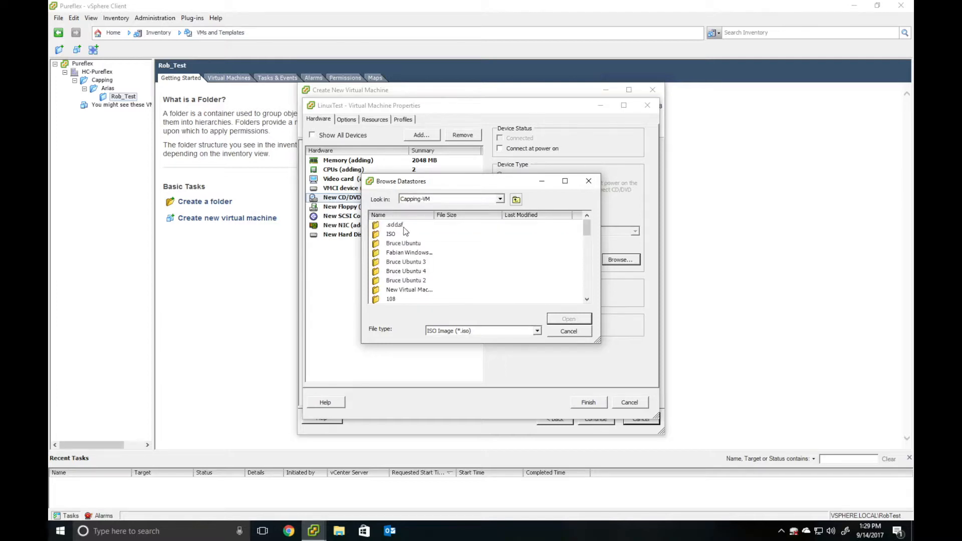
double_click(401, 234)
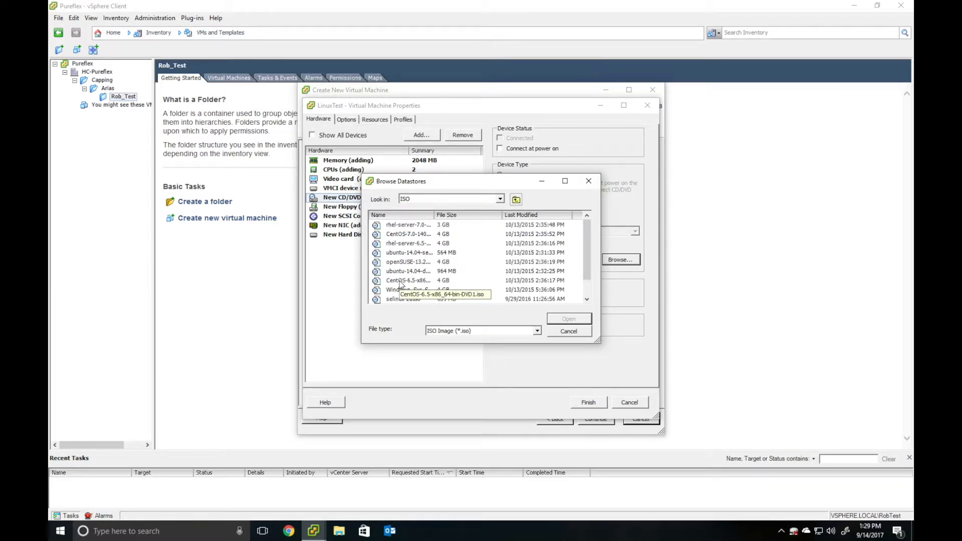
scroll(400, 284, "down", 1)
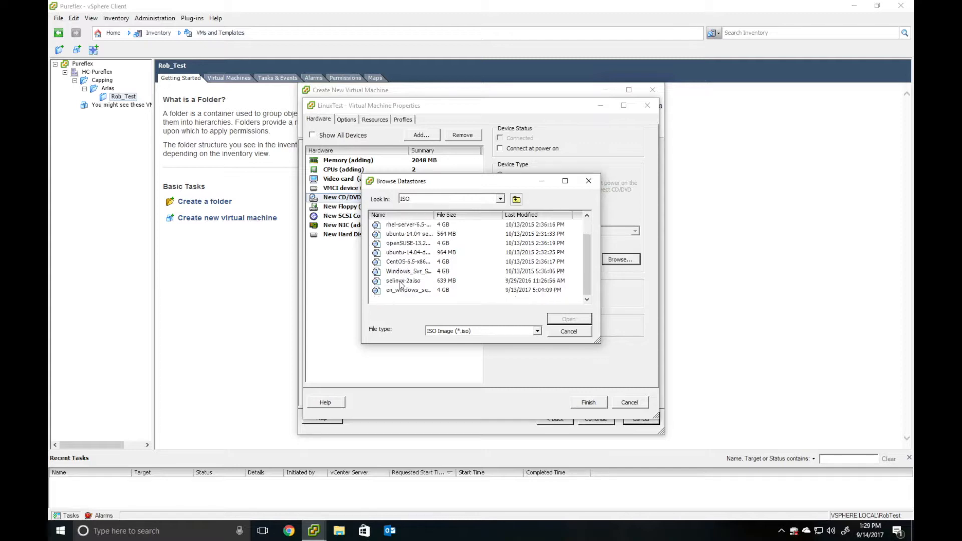
left_click(406, 235)
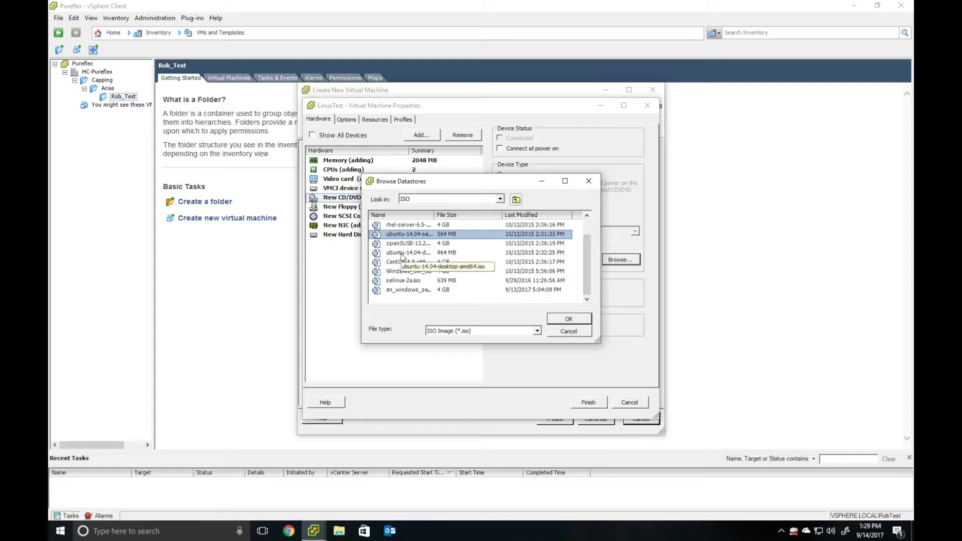
left_click(402, 254)
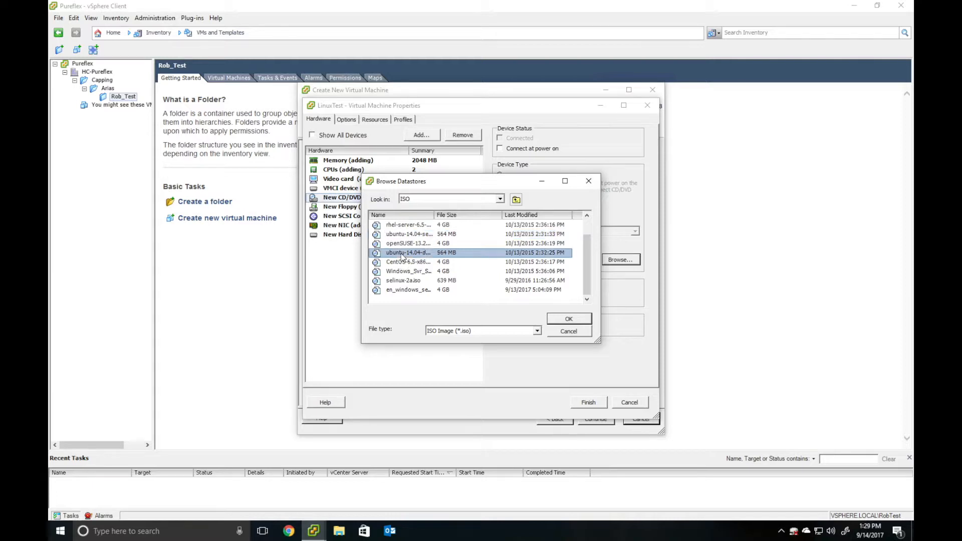
left_click(563, 323)
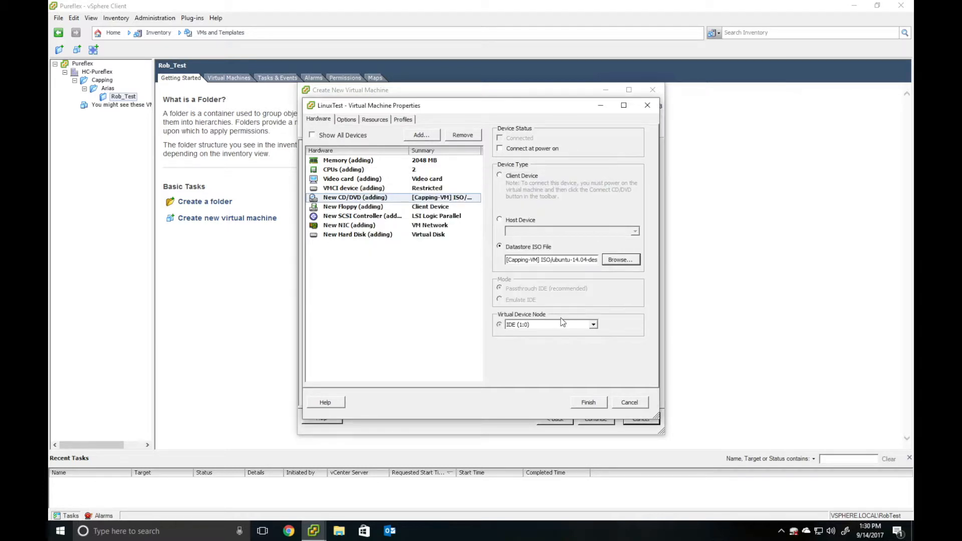
left_click(597, 402)
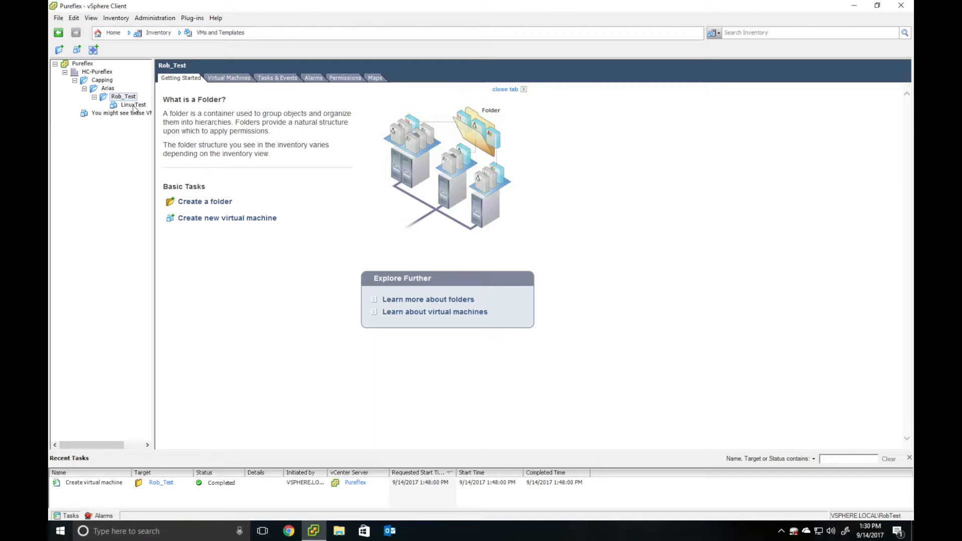
- Enable 'Connect at power on' for LinuxTest's CD/DVD drive 1 in Edit Settings
right_click(134, 105)
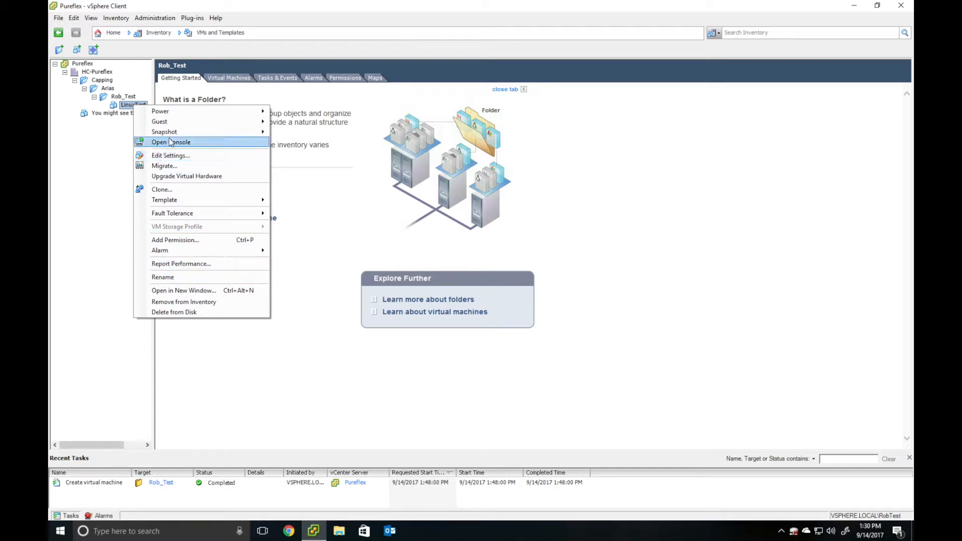
left_click(171, 156)
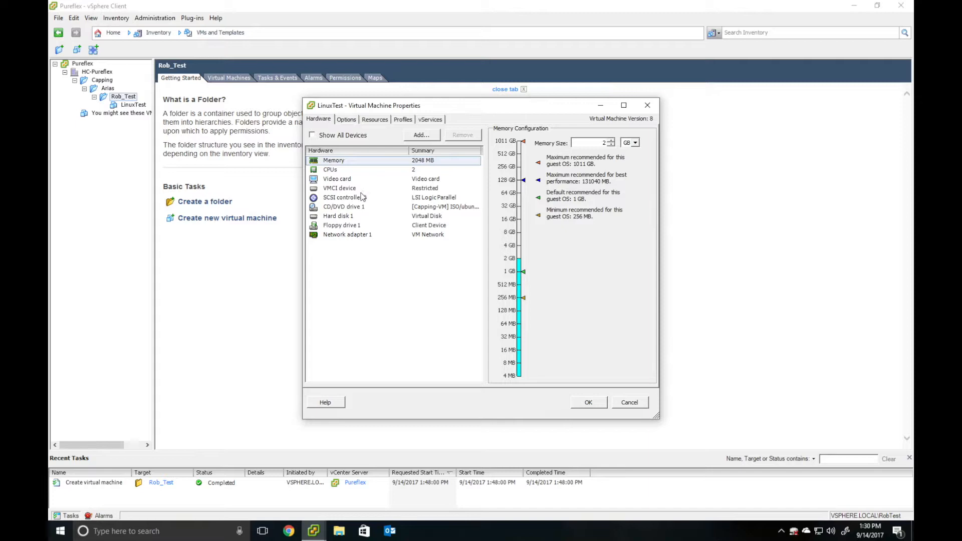
left_click(342, 207)
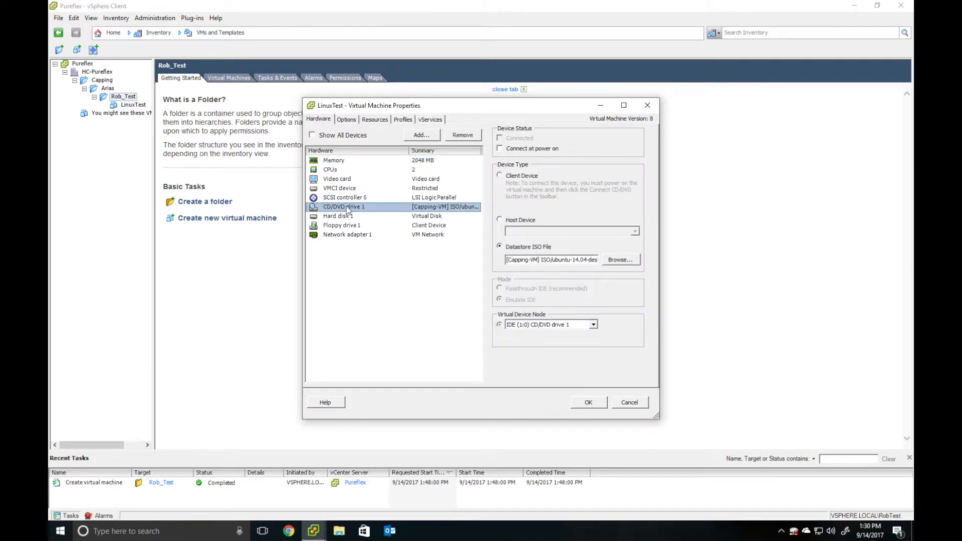
left_click(364, 171)
left_click(344, 161)
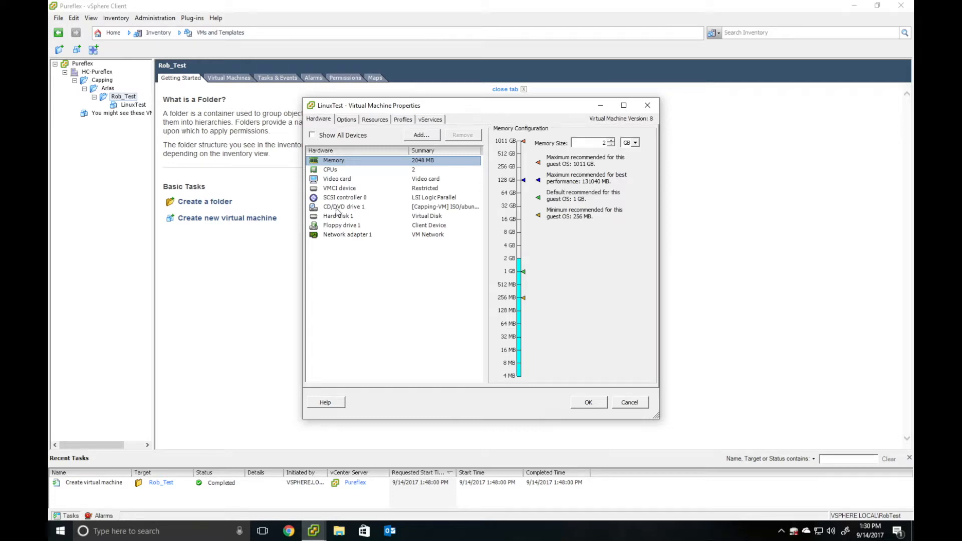
left_click(340, 207)
left_click(501, 148)
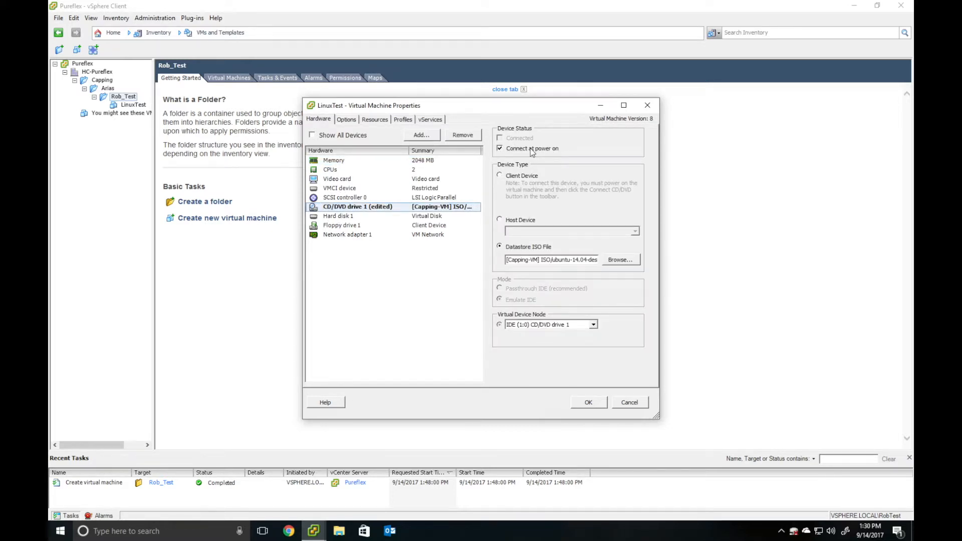
left_click(589, 403)
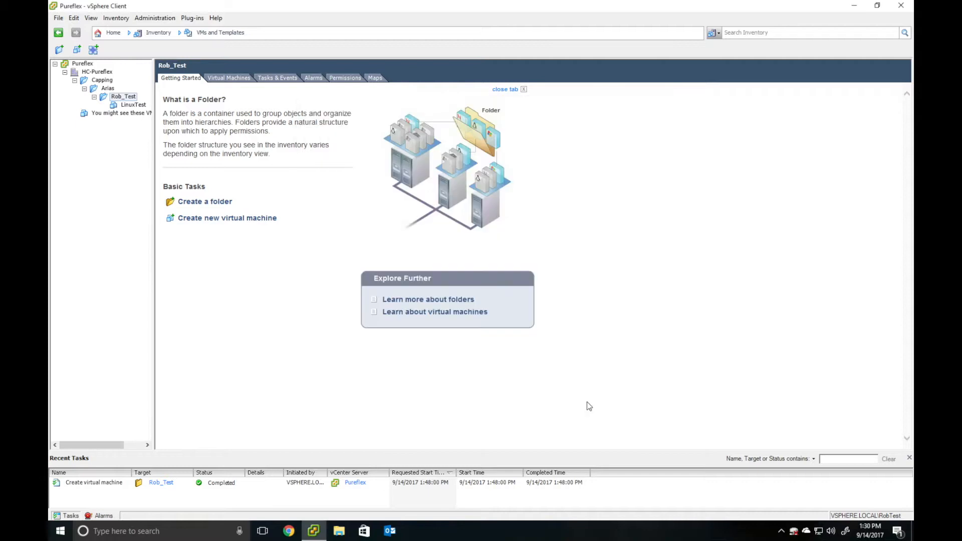
- Power on LinuxTest and switch to its Console view
left_click(133, 105)
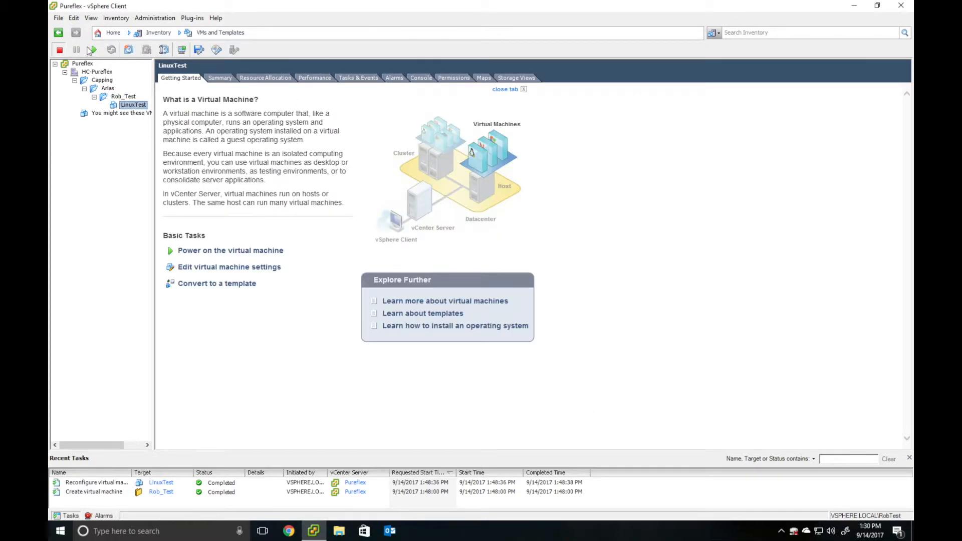
left_click(210, 262)
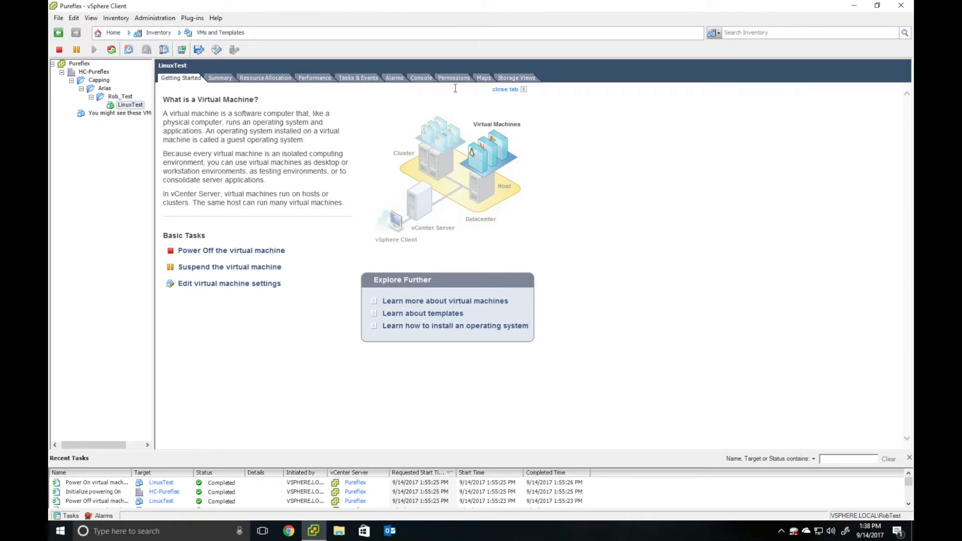
left_click(421, 78)
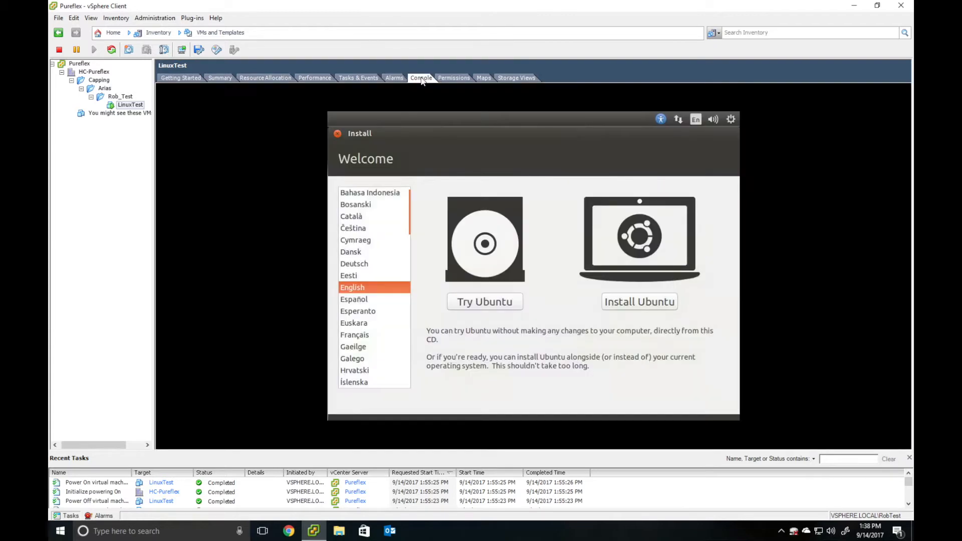
- Install Ubuntu with erase-disk, the default New York location and English (US) keyboard
left_click(623, 308)
left_click(632, 303)
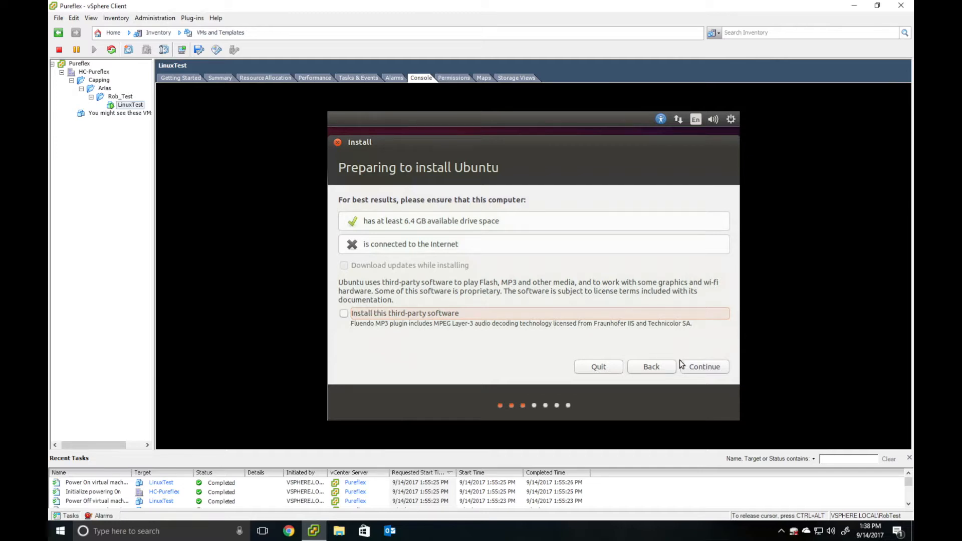
left_click(696, 368)
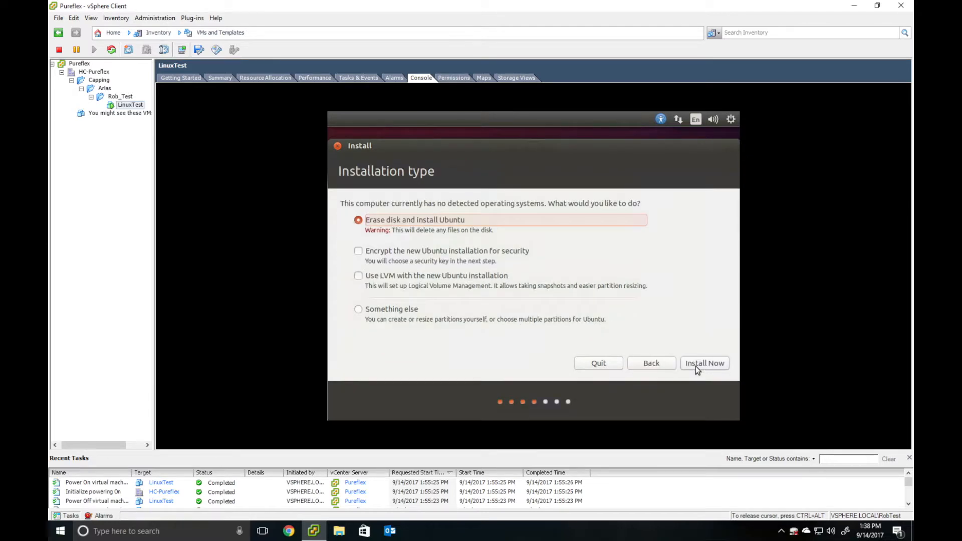
left_click(695, 364)
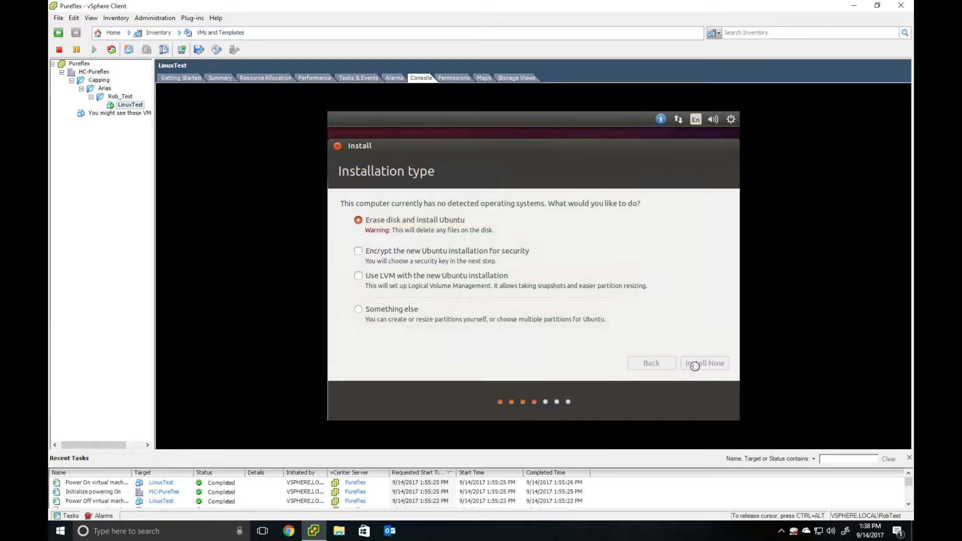
left_click(695, 366)
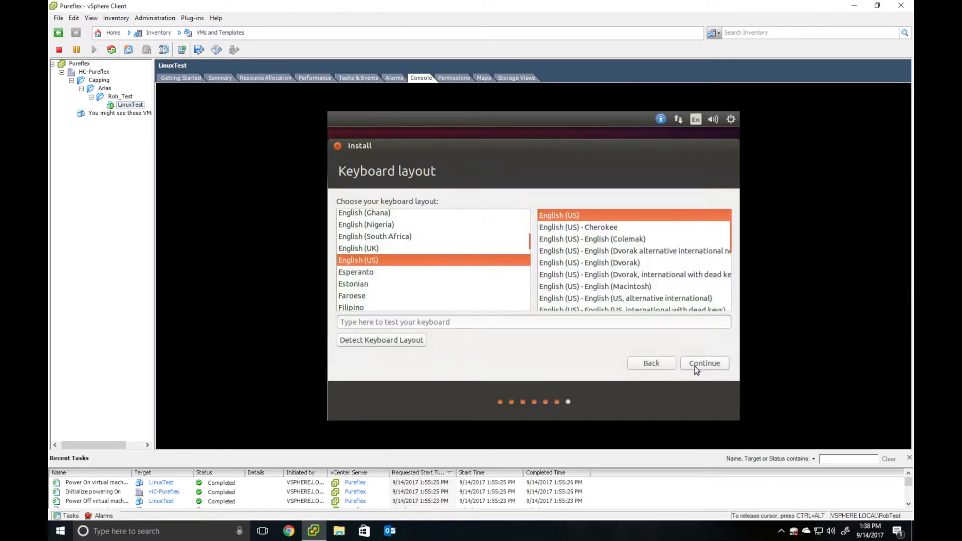
left_click(695, 366)
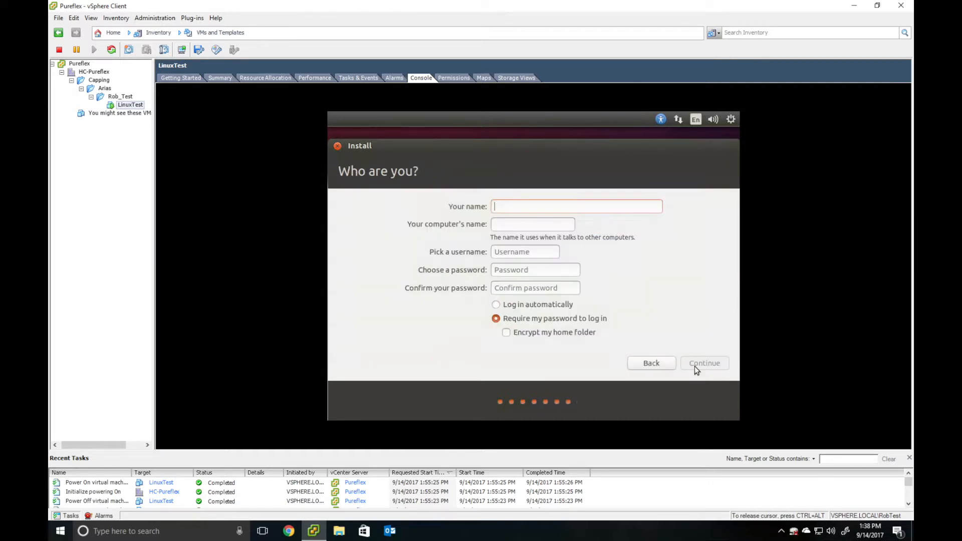
- Create the user Test with a confirmed password and let the Ubuntu install finish
type("Test")
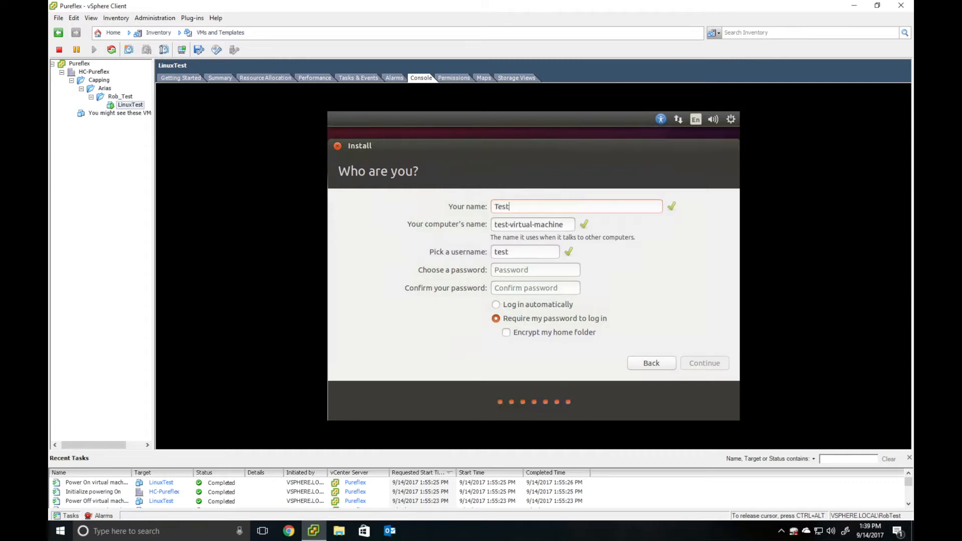
left_click(530, 271)
type("test")
key("Tab")
type("test")
left_click(700, 363)
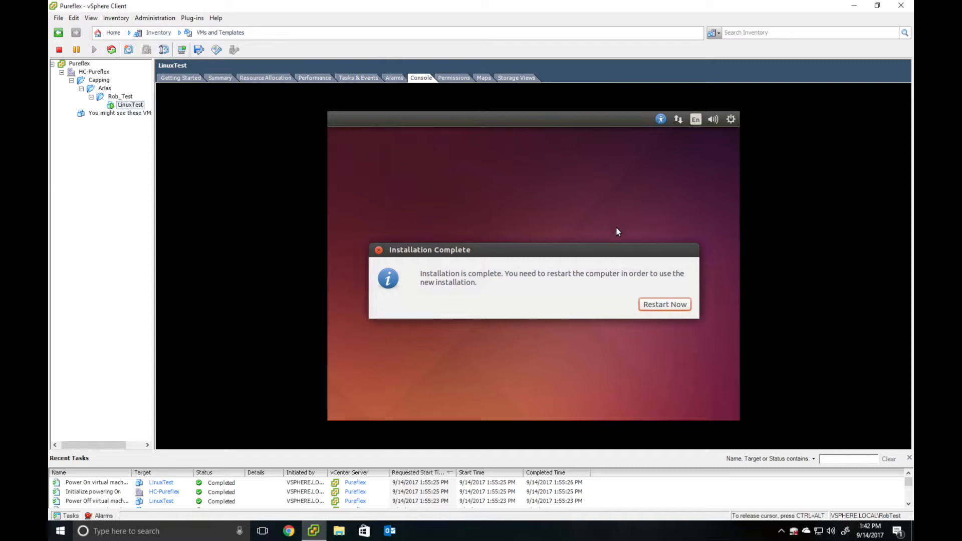
- Choose Restart Now and accept the remove-installation-media prompt so LinuxTest reboots
left_click(650, 307)
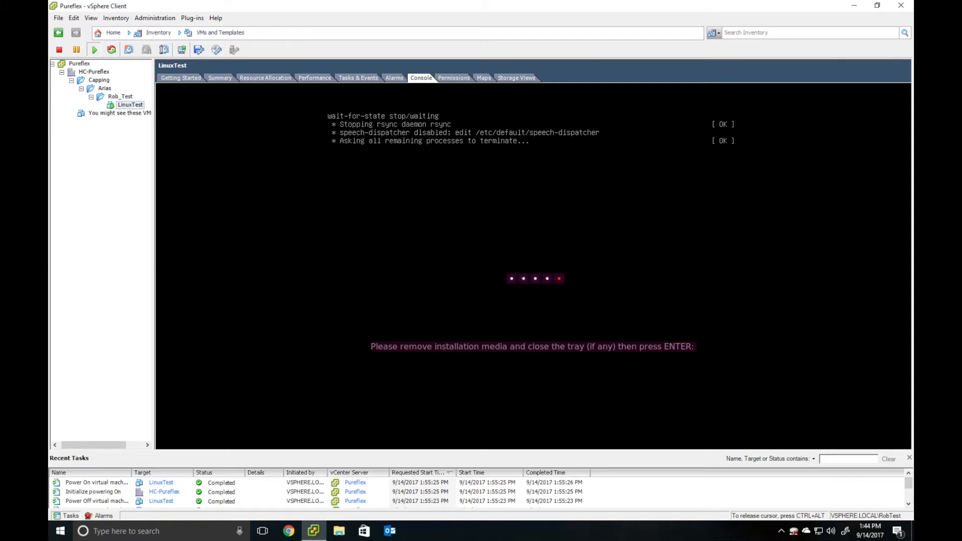
key("Return")
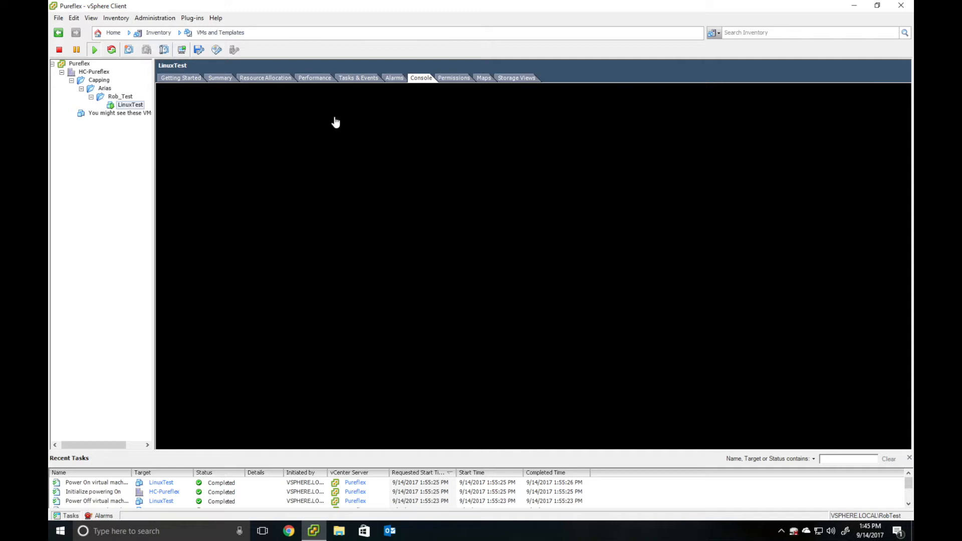
- In LinuxTest's Edit Settings, switch CD/DVD drive 1 from the Ubuntu ISO to Client Device
left_click(137, 107)
right_click(137, 106)
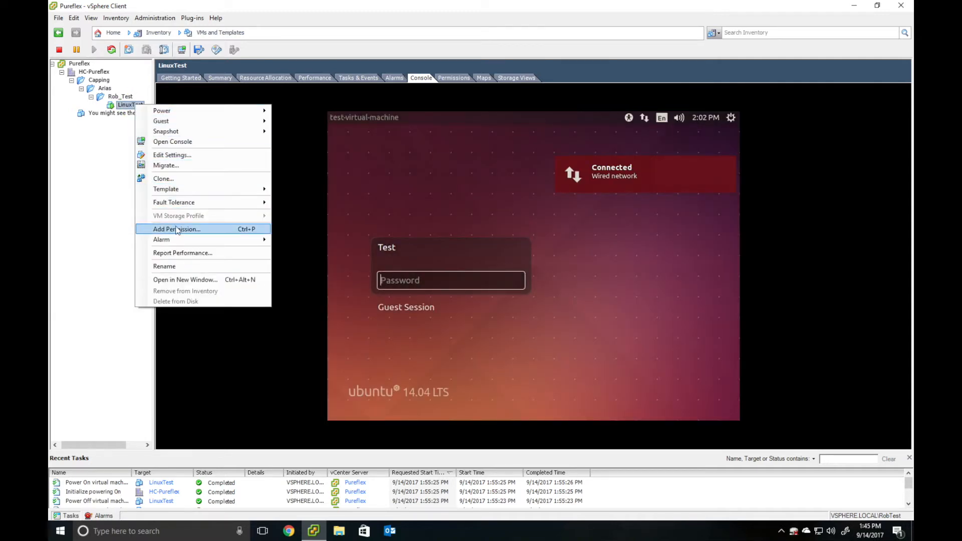
left_click(172, 155)
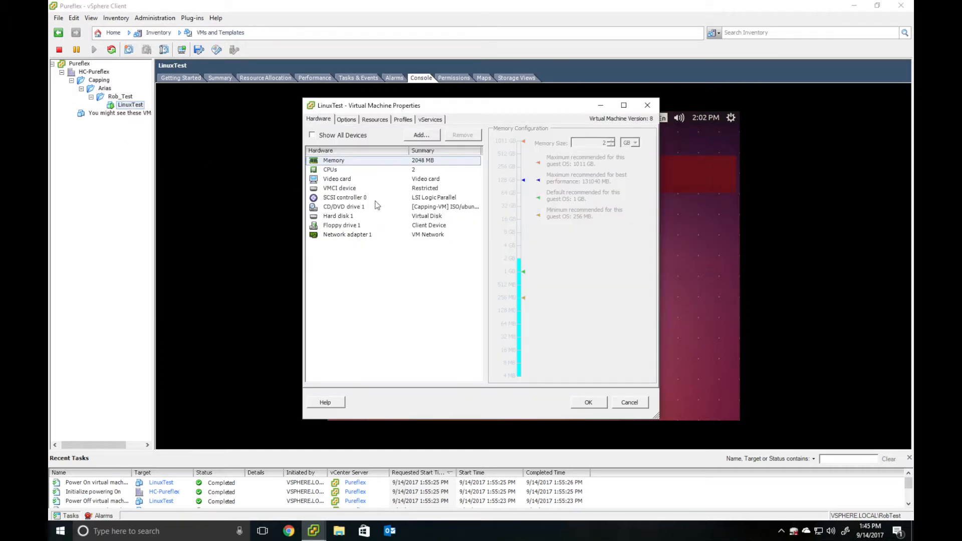
left_click(387, 206)
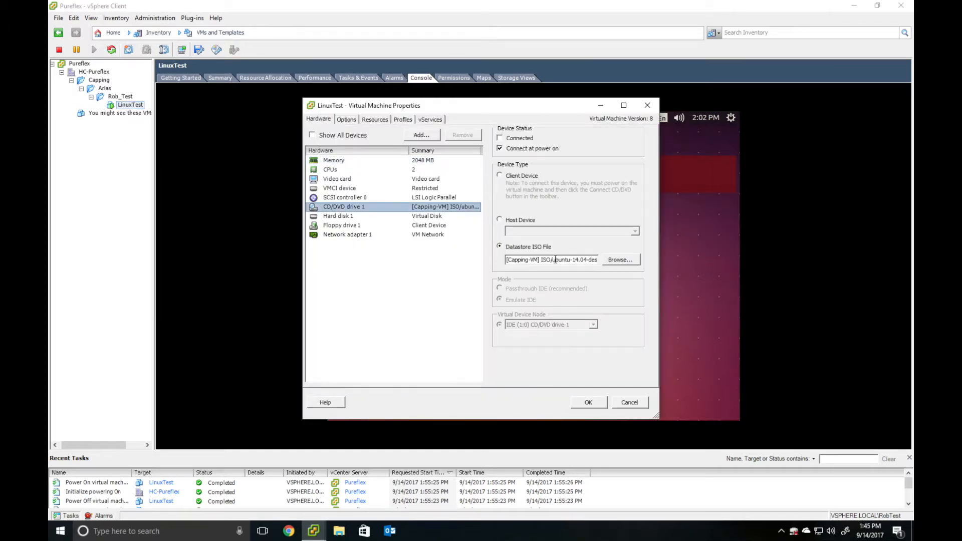
left_click(500, 176)
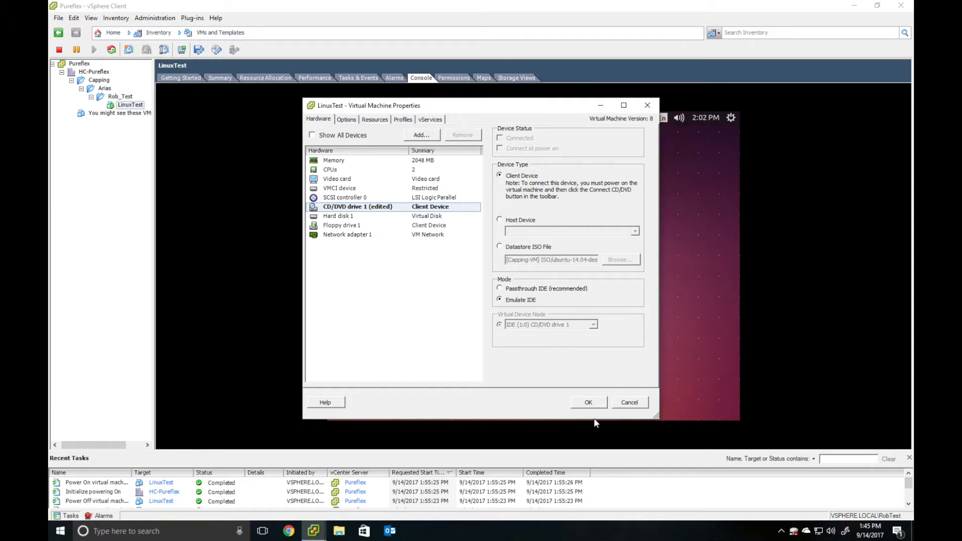
left_click(594, 400)
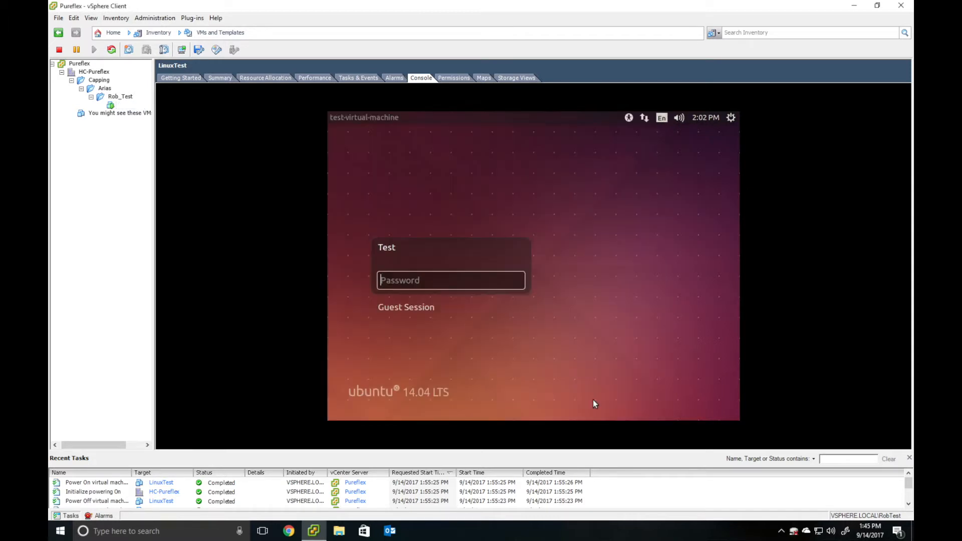
- Log in to the Ubuntu guest with the account password and launch System Settings
left_click(394, 280)
type("••••")
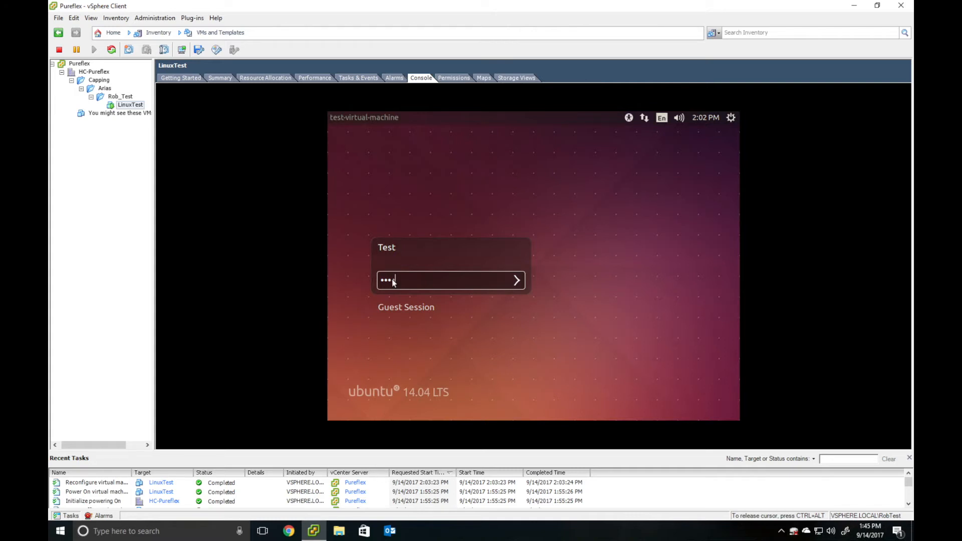
key("Return")
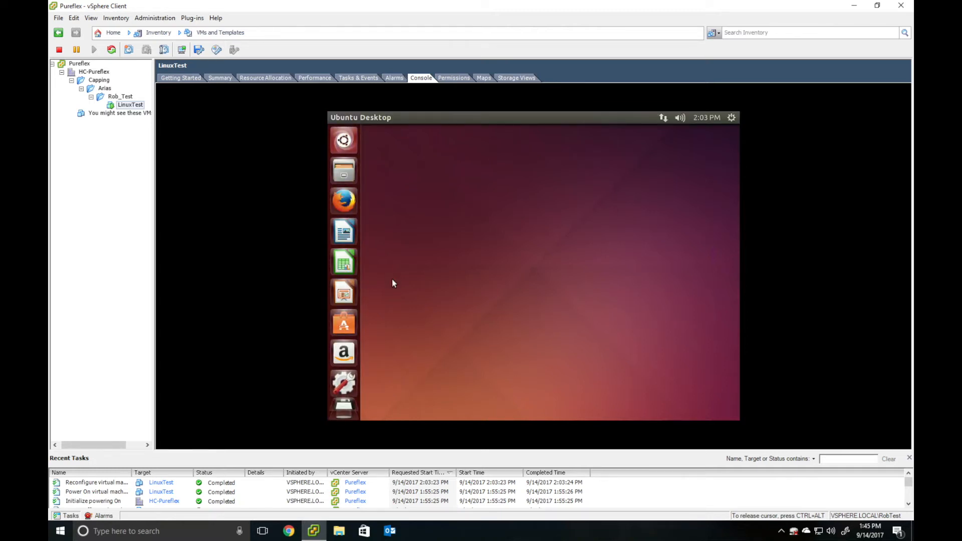
left_click(344, 383)
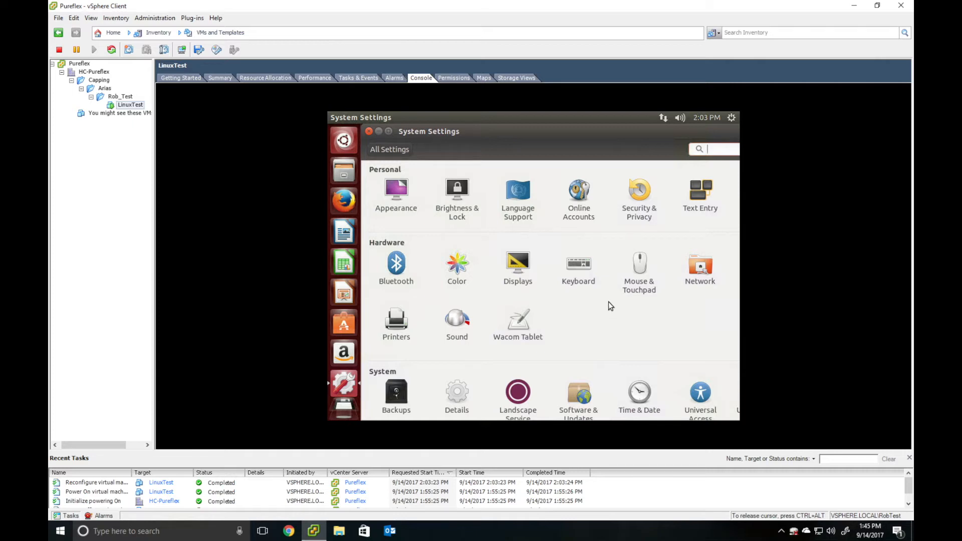
- In Network settings, edit Wired connection 1 and show its IPv4 Method list
left_click(700, 267)
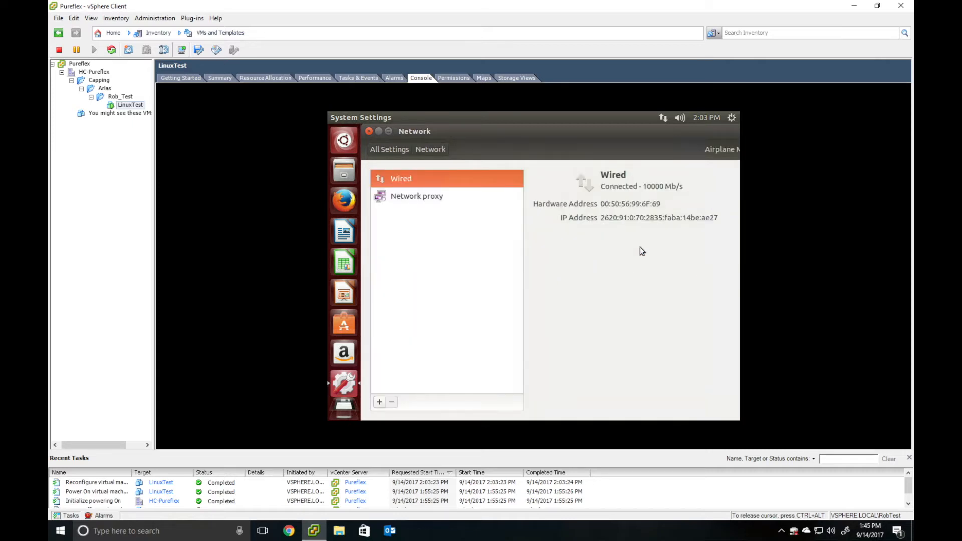
left_click_drag(570, 133, 509, 134)
left_click(649, 403)
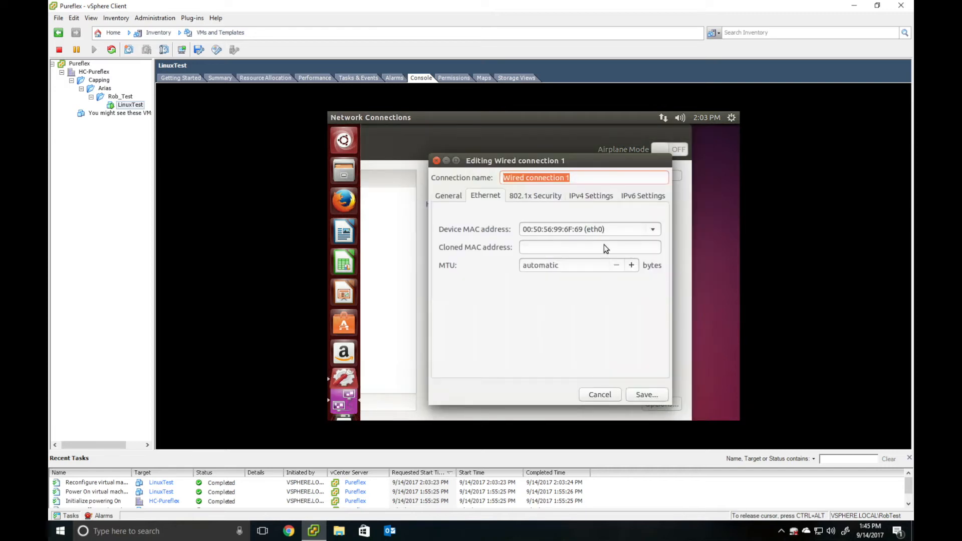
left_click(599, 198)
left_click(544, 217)
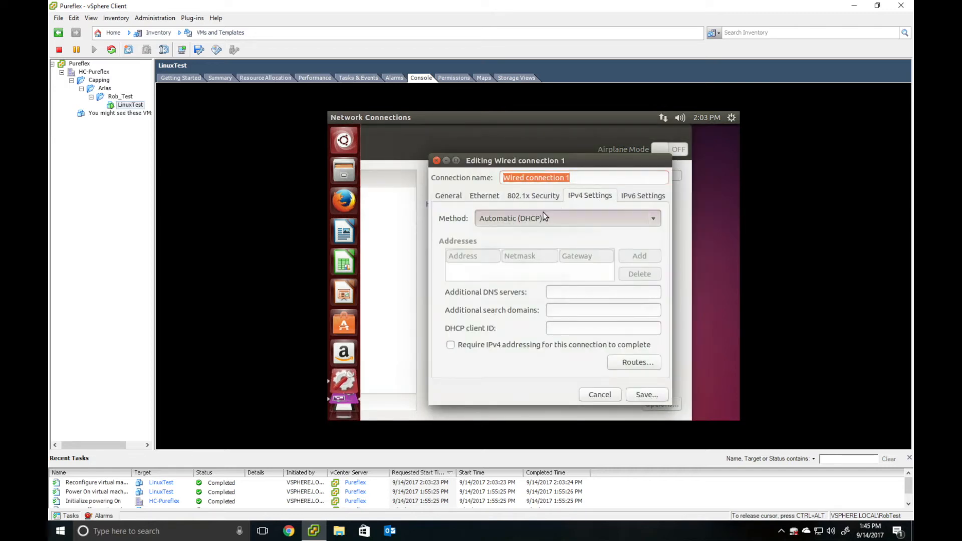
left_click(581, 197)
- Set IPv4 to Manual: 10.10.7.200, mask 255.255.255.0, gateway 10.10.7.1, DNS 10.12.1.11, then save
left_click(506, 224)
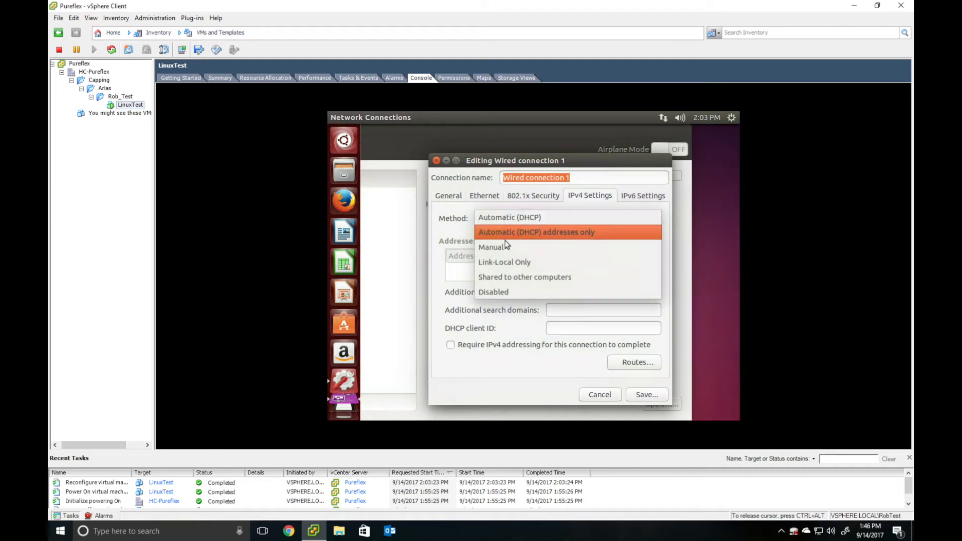
left_click(505, 246)
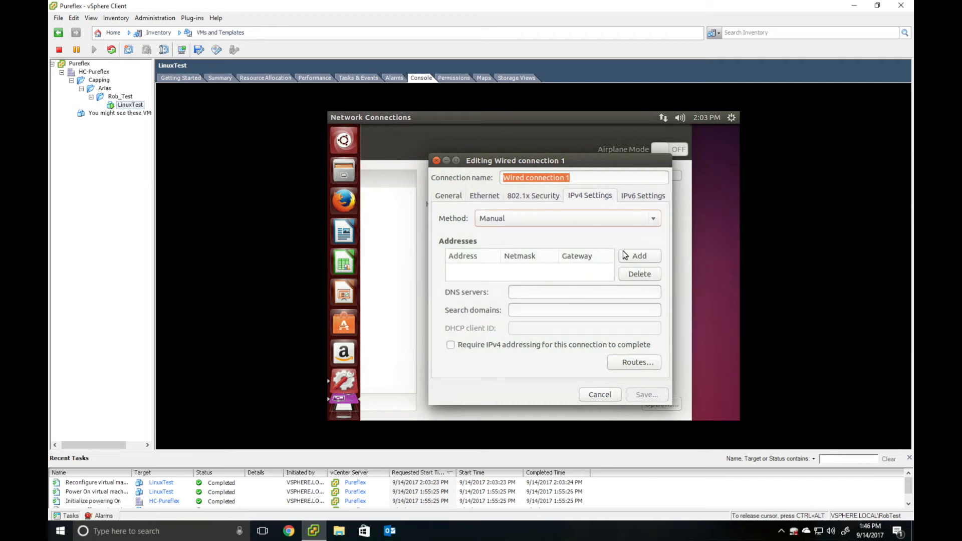
left_click(641, 255)
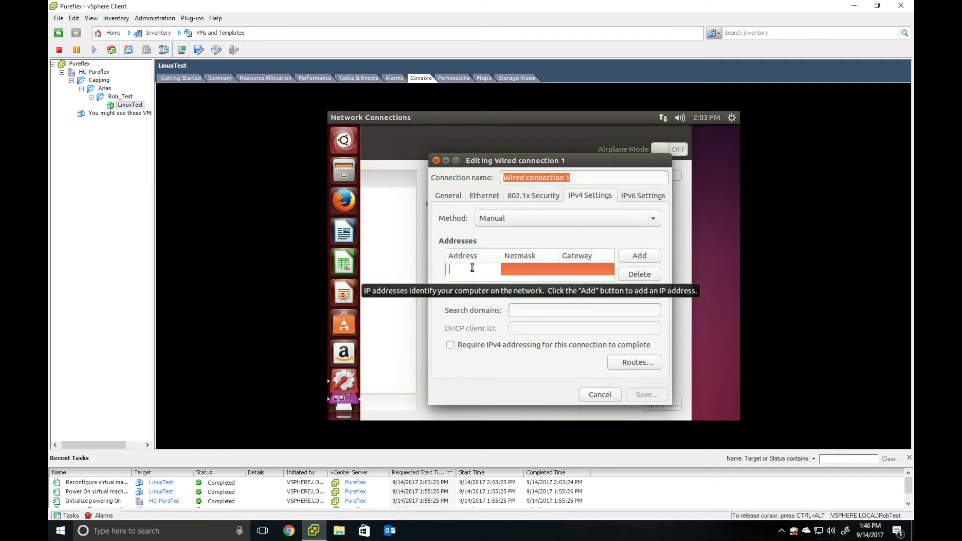
type("10.10")
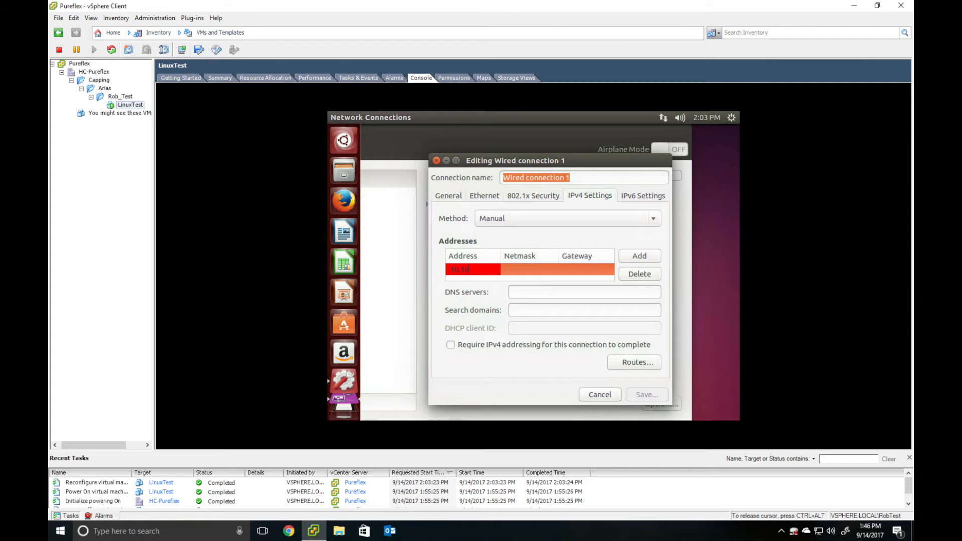
type(".72.200")
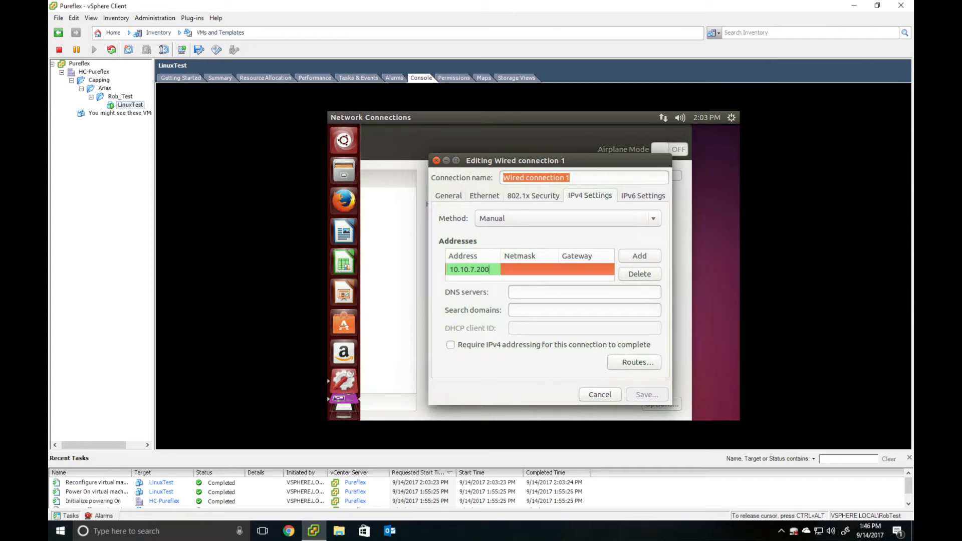
key("Tab")
type("255.255")
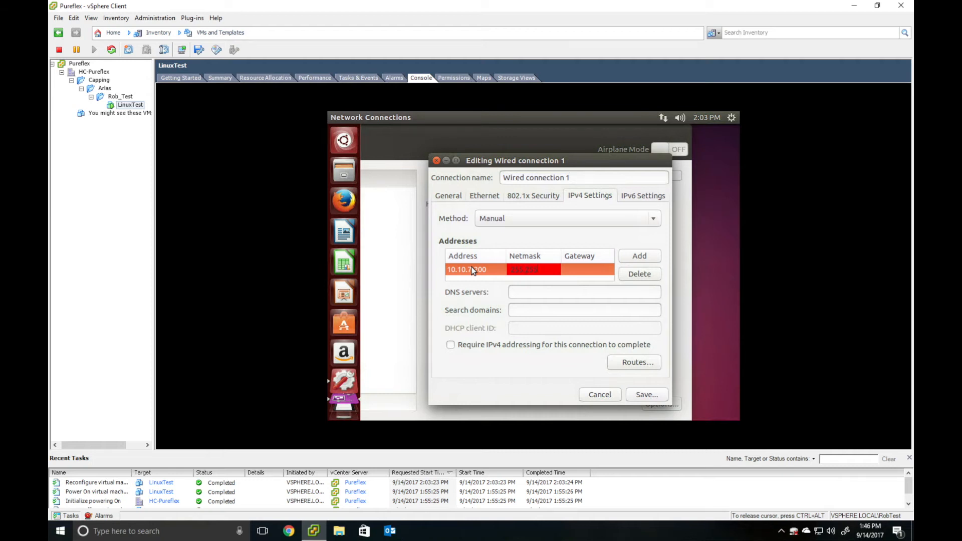
type(".255.0")
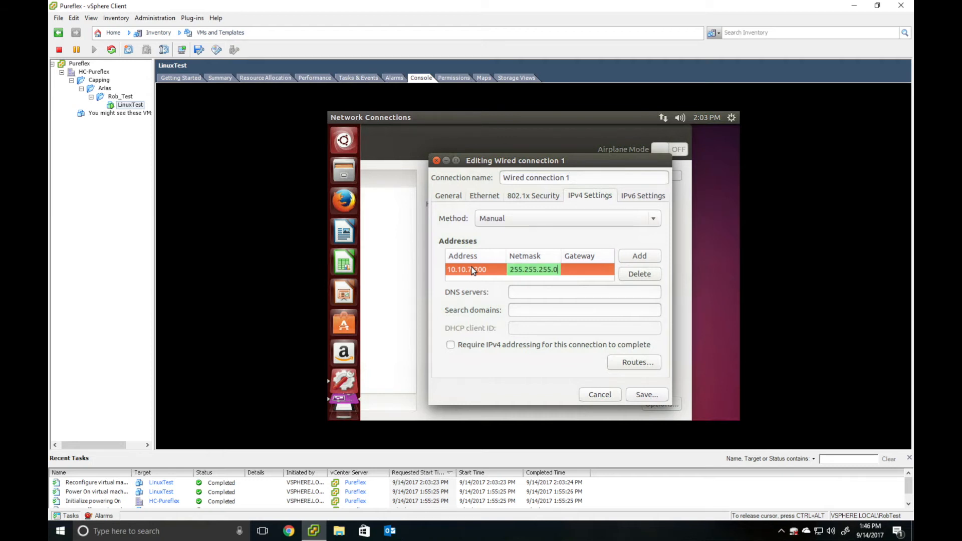
left_click(572, 269)
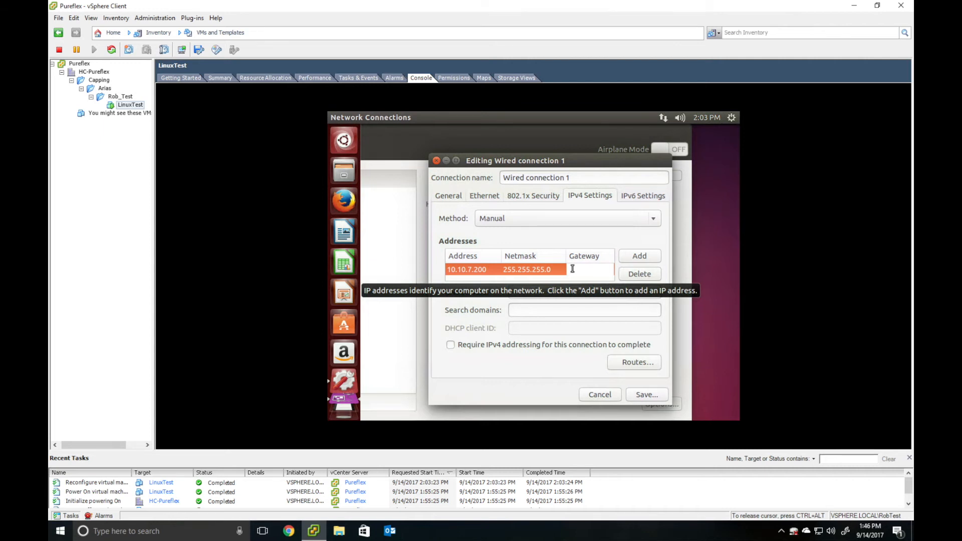
type("10.10")
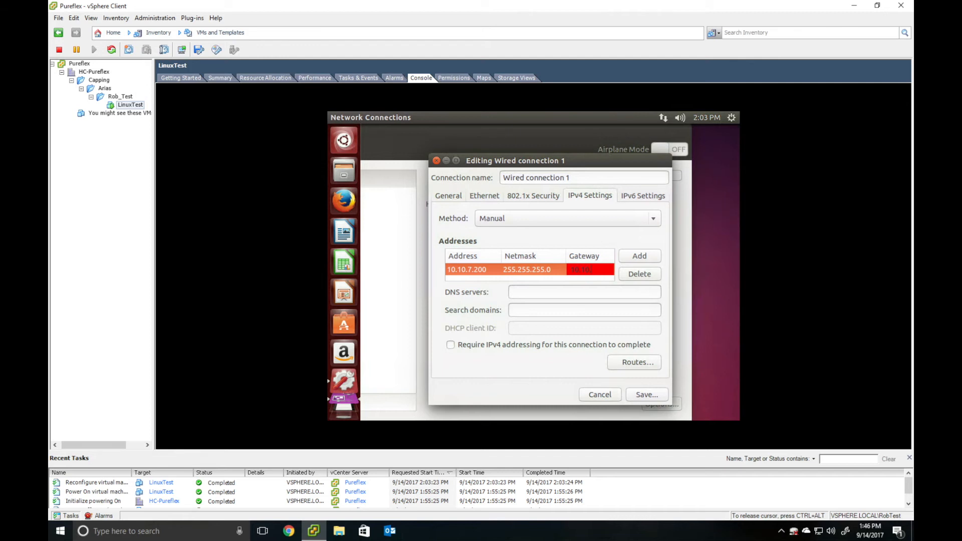
type(".7.1")
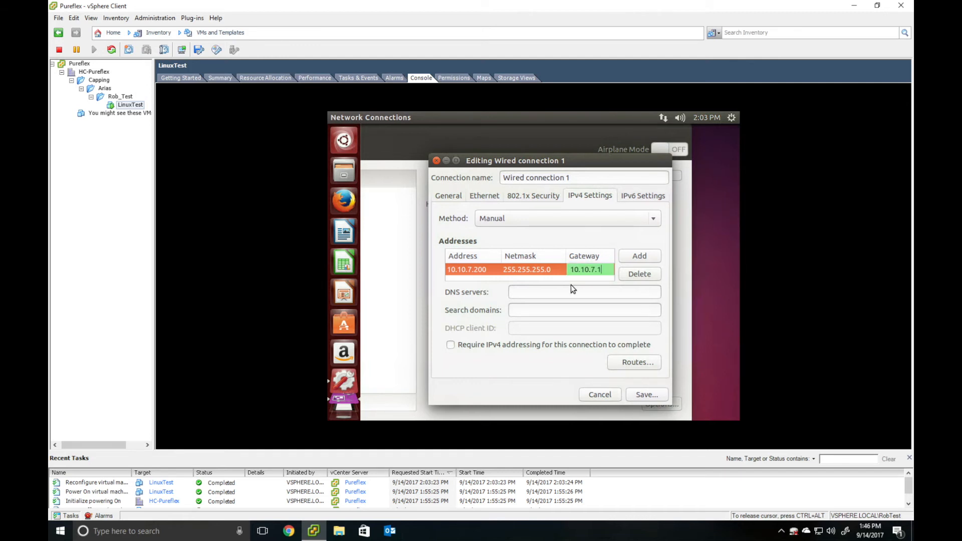
left_click(555, 294)
type("10.12.1.")
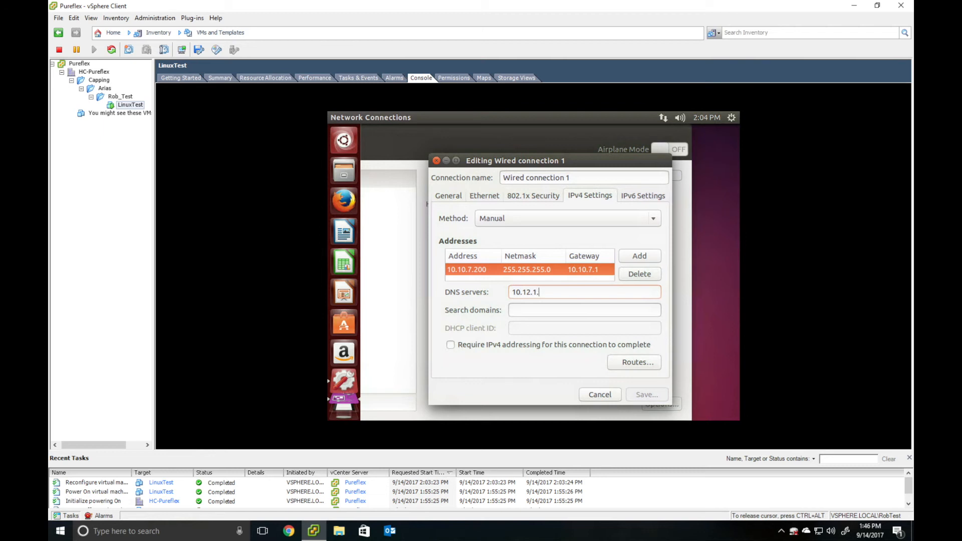
type("10")
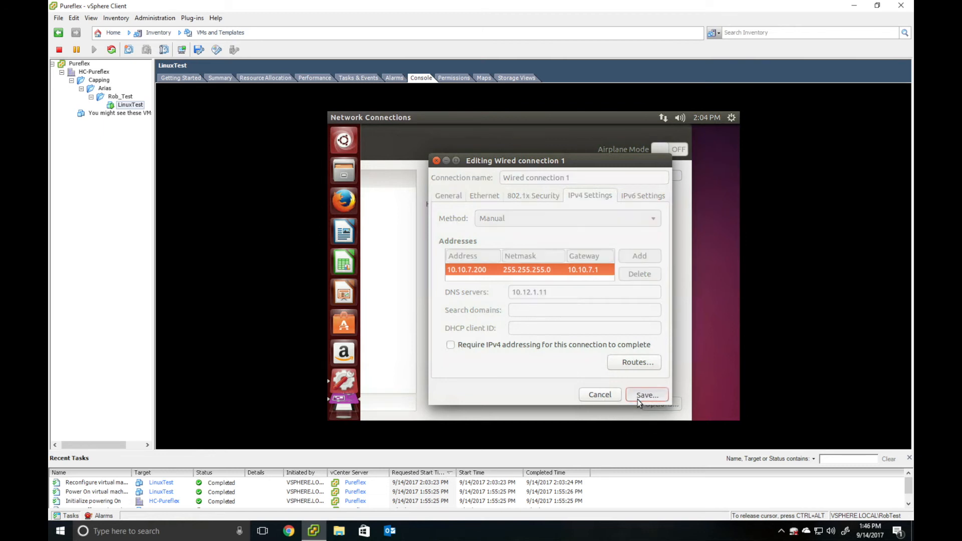
left_click(637, 399)
left_click_drag(493, 142, 607, 128)
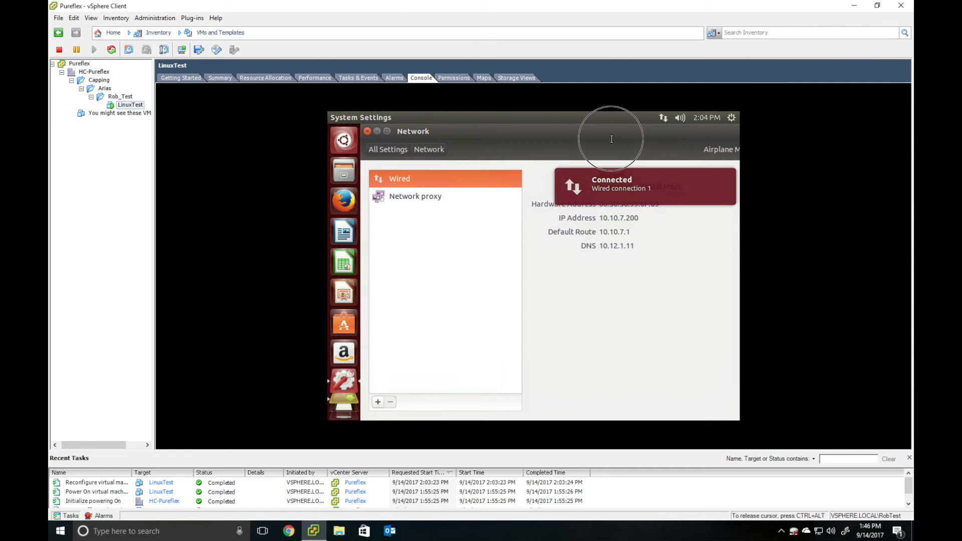
- Open and close Firefox, close Network and the language notice, then show Getting Started
left_click(341, 206)
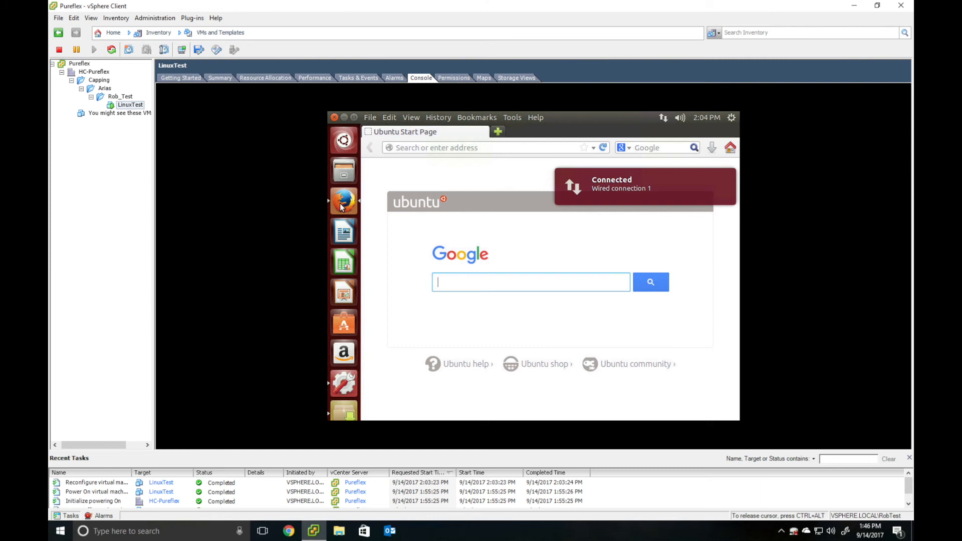
left_click(334, 118)
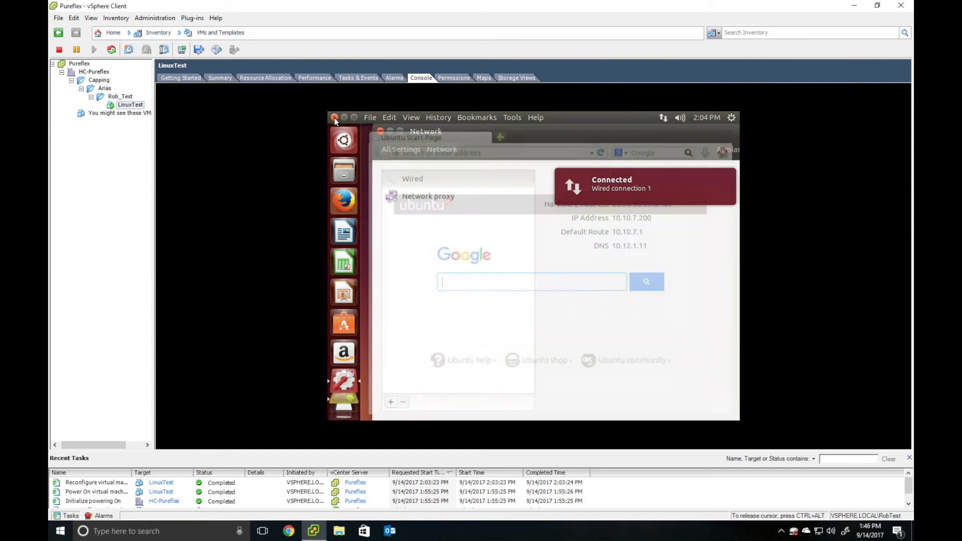
left_click(379, 132)
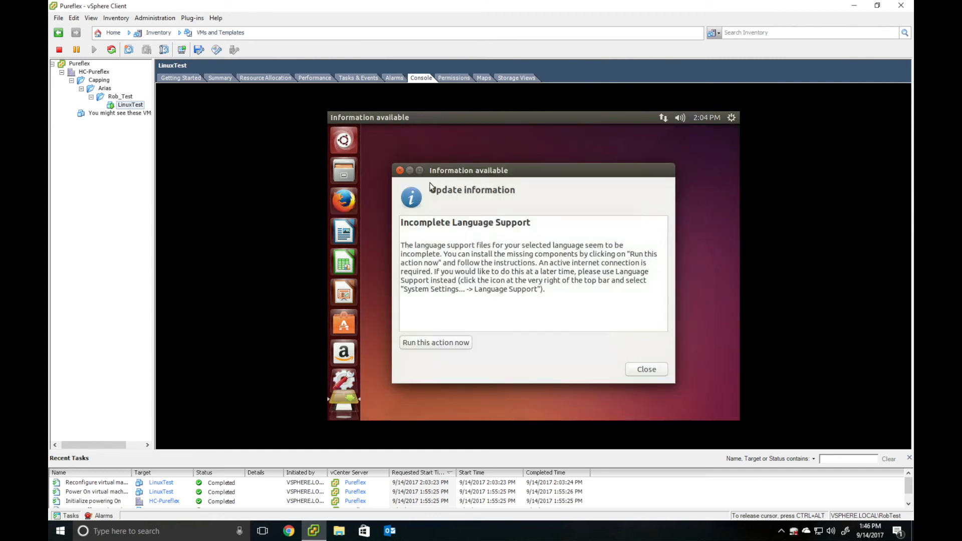
left_click(649, 371)
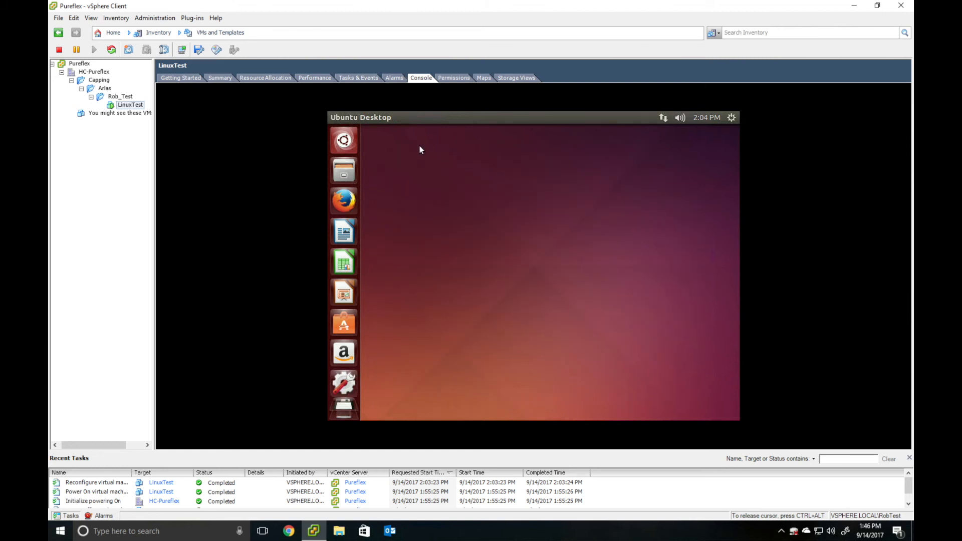
left_click(180, 80)
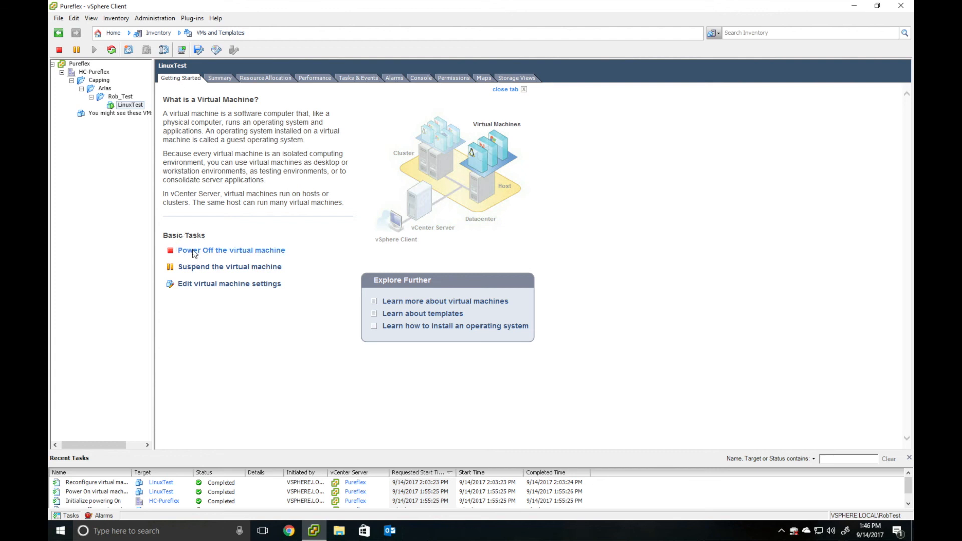
- Power off LinuxTest and delete it from disk, confirming both prompts
left_click(194, 251)
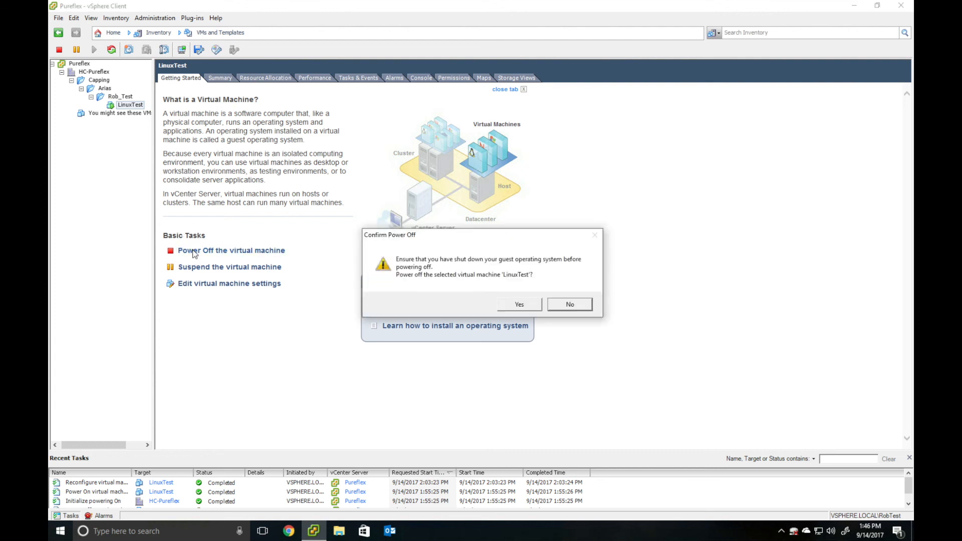
left_click(510, 304)
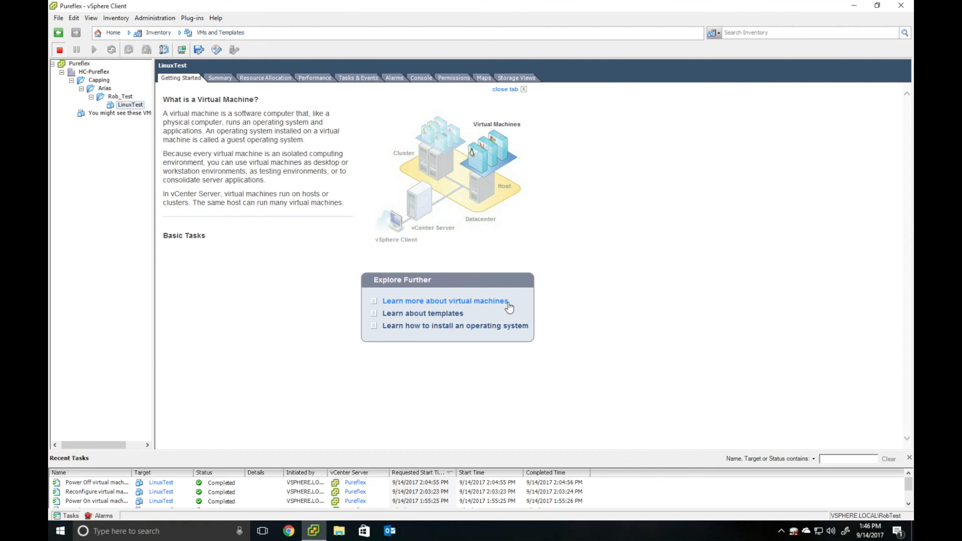
right_click(127, 106)
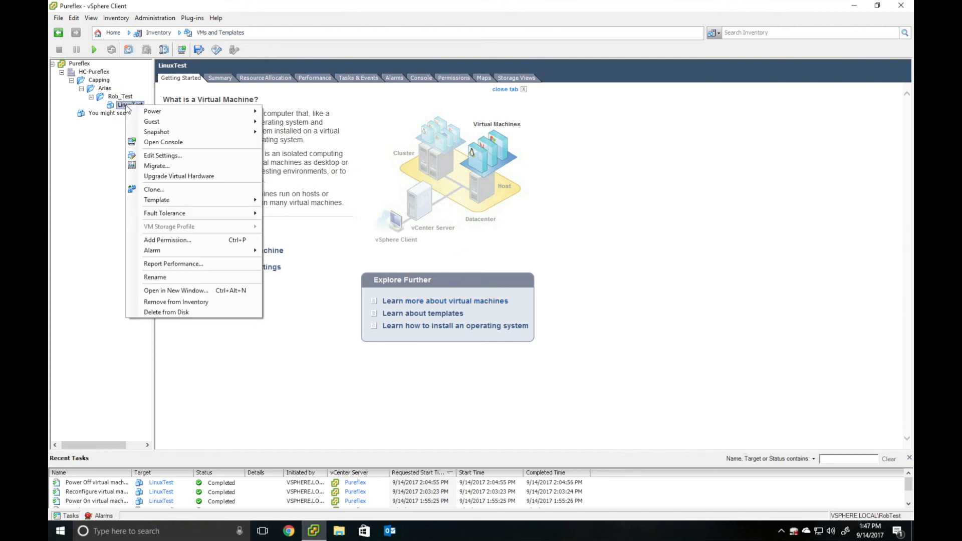
left_click(153, 309)
left_click(508, 316)
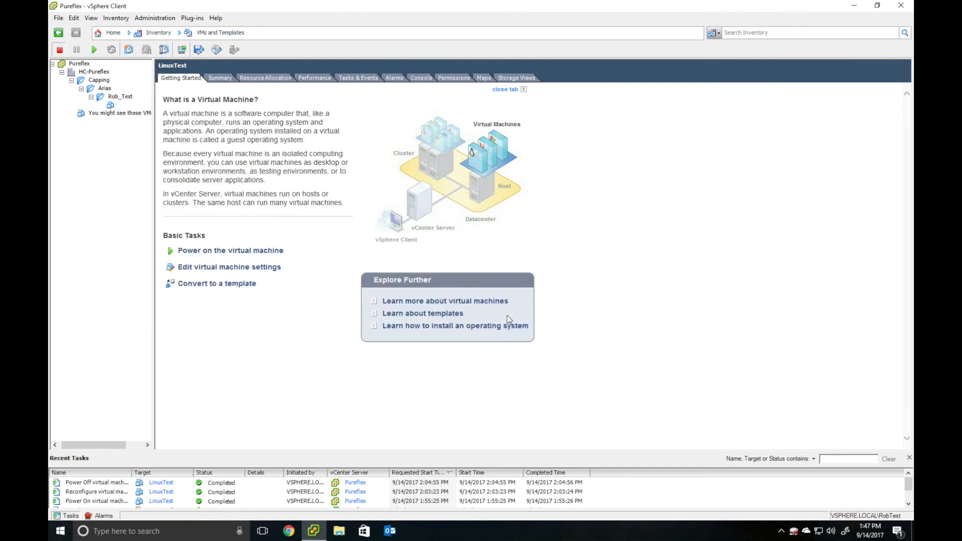